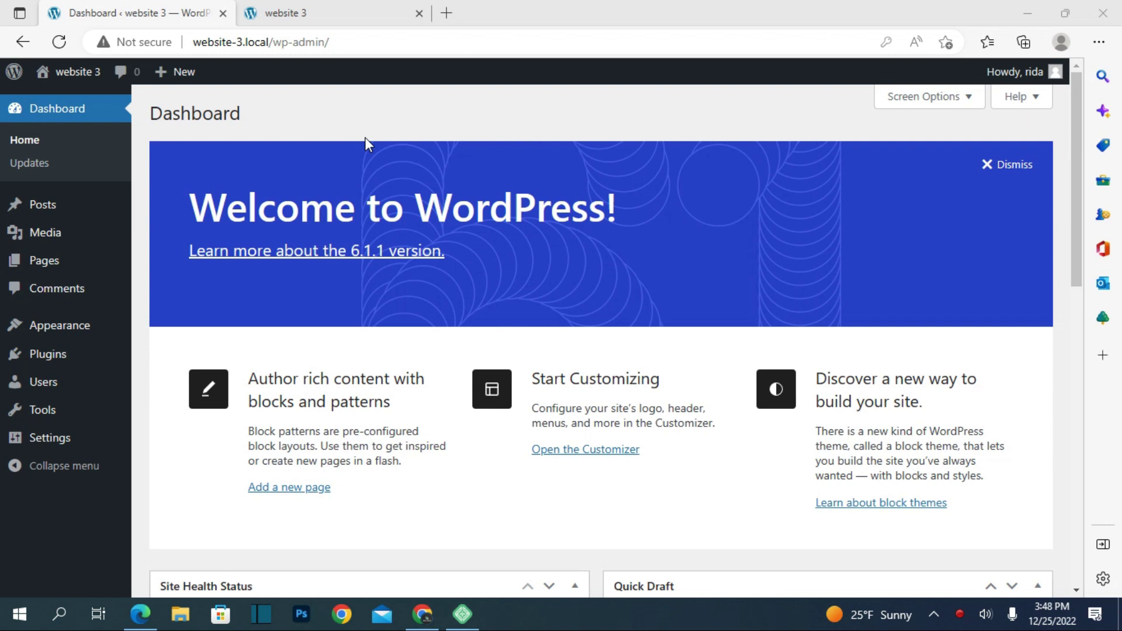
Search Add New Plugins for 'yoast' and open the Yoast SEO plugin details.
mouse_move(48, 356)
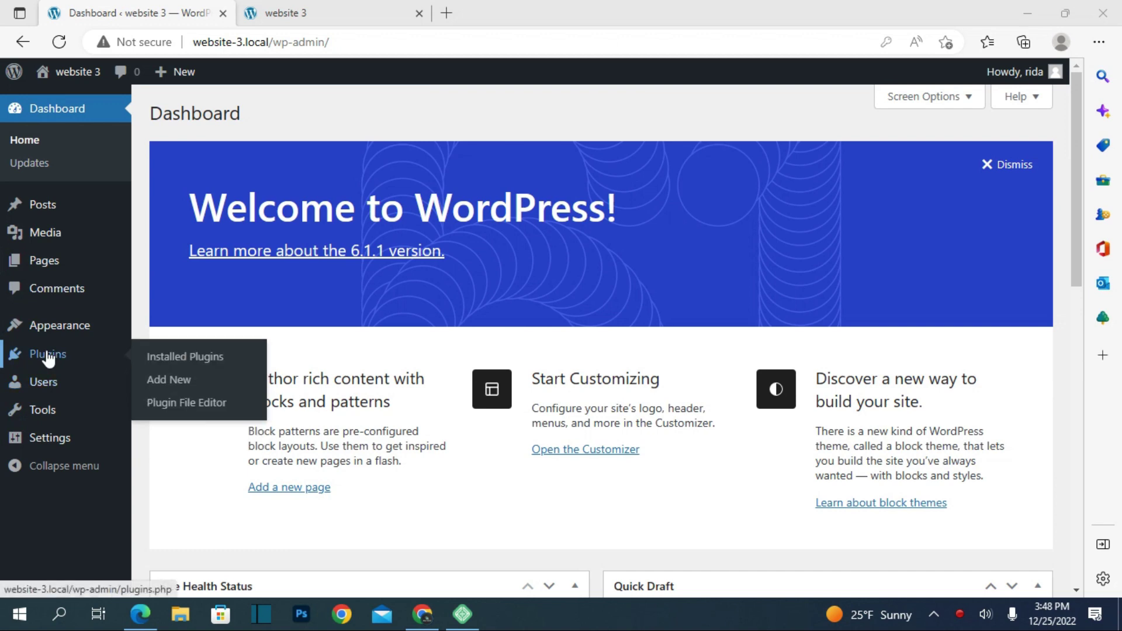
left_click(161, 383)
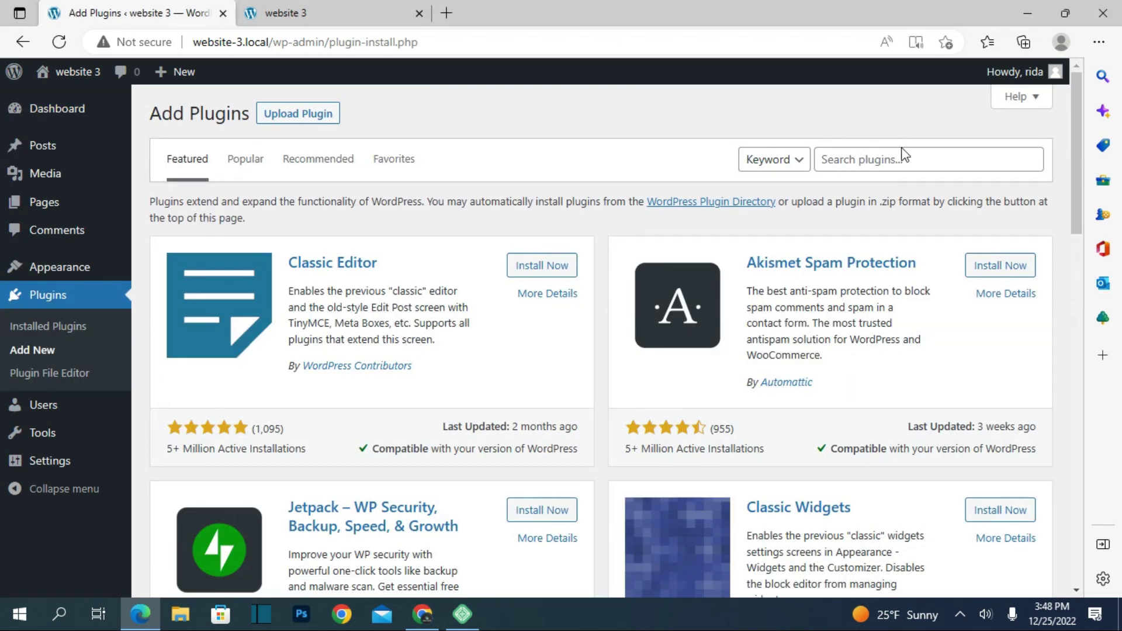
left_click(902, 161)
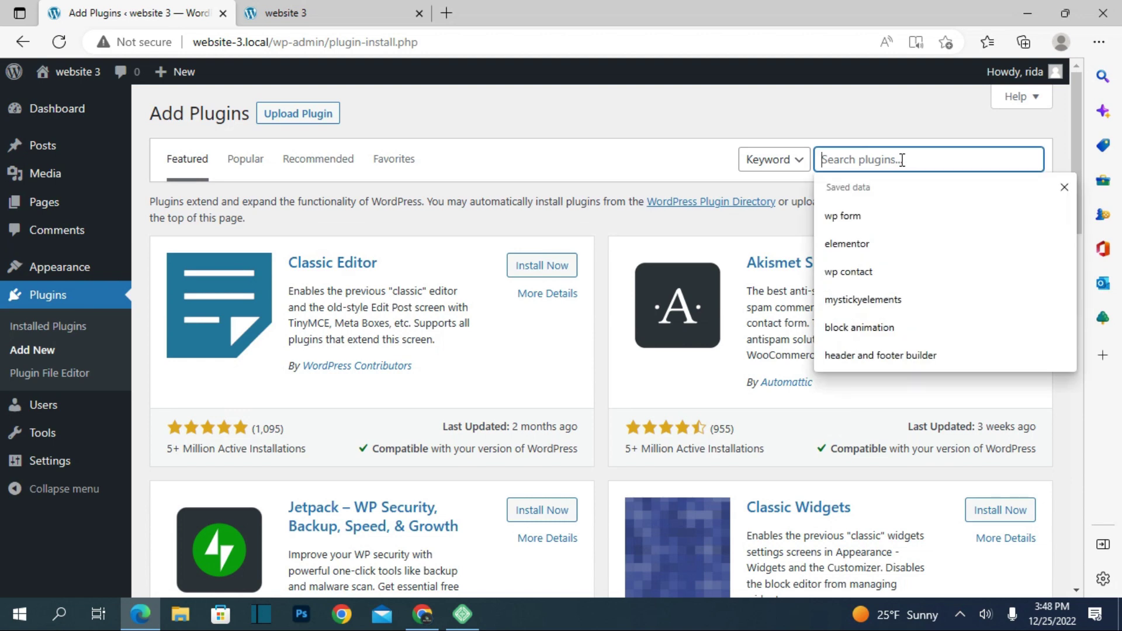
type("yo")
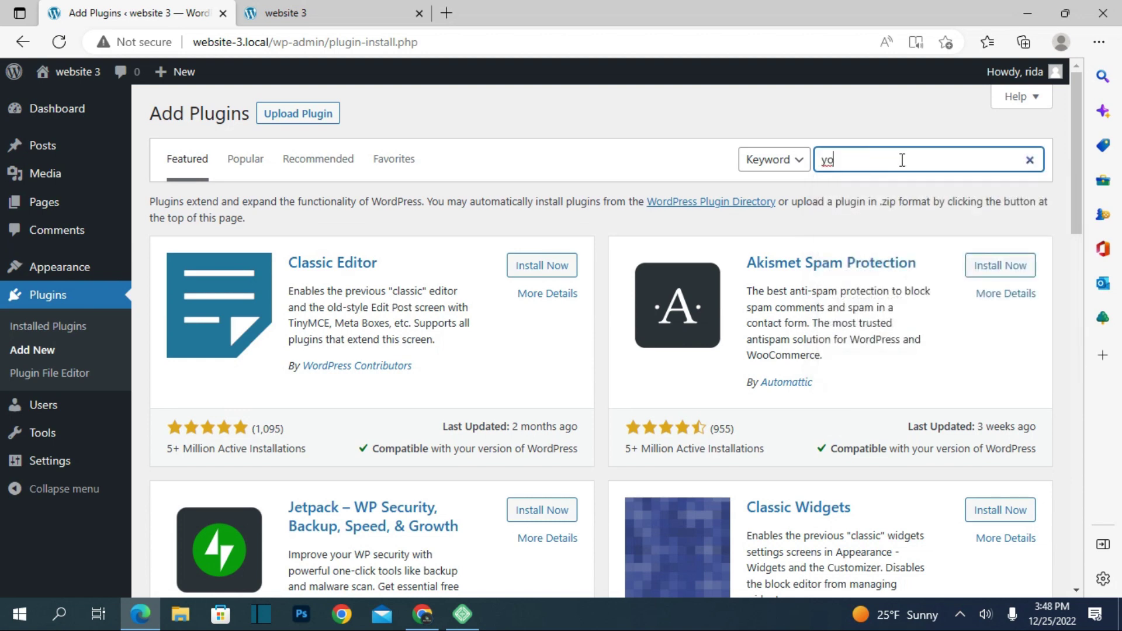
type("as")
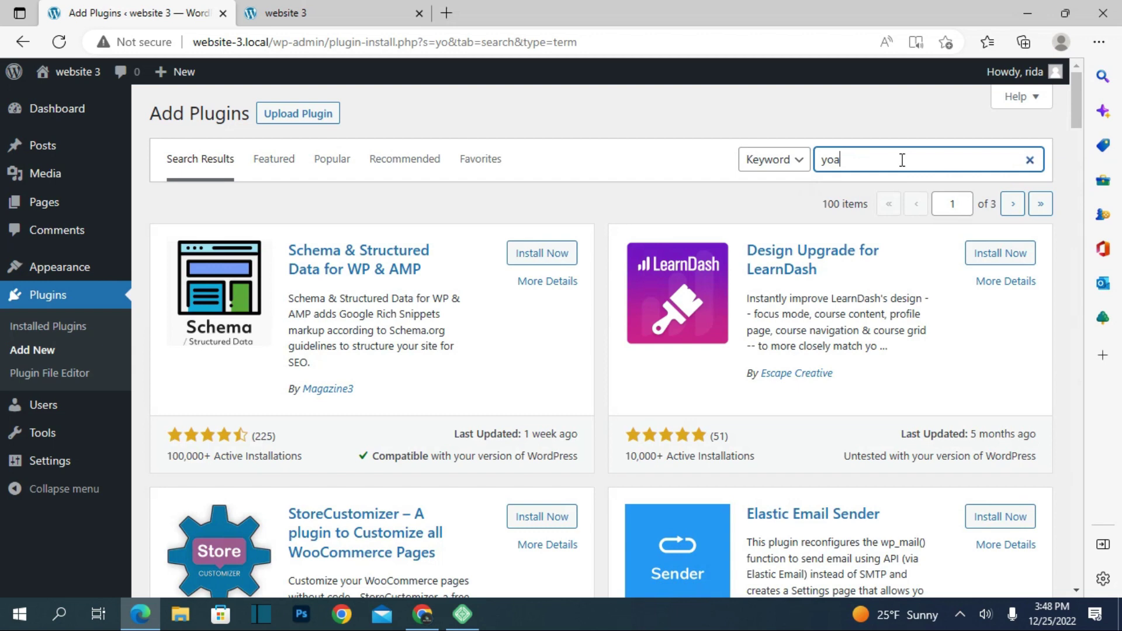
type("t")
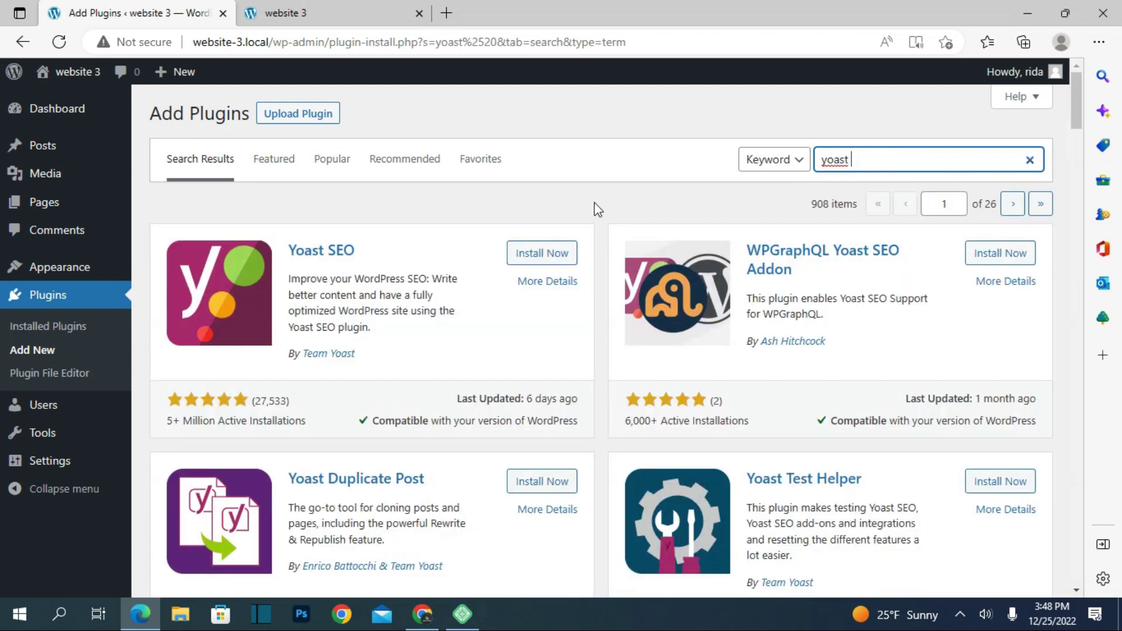
left_click(338, 261)
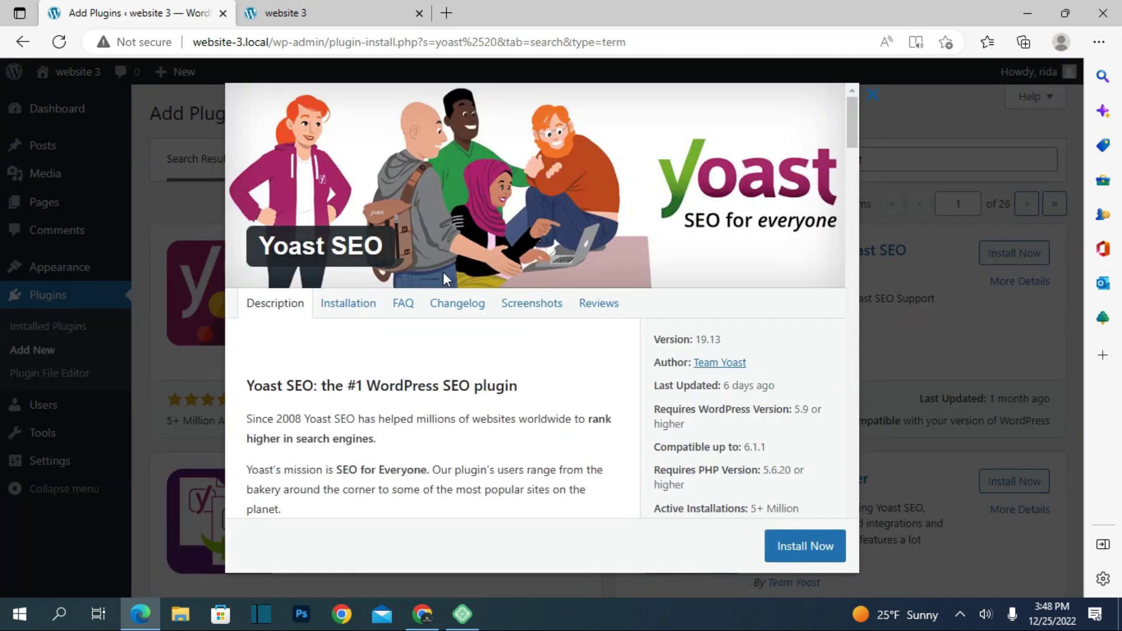
Install the Yoast SEO plugin from its details window.
left_click(818, 545)
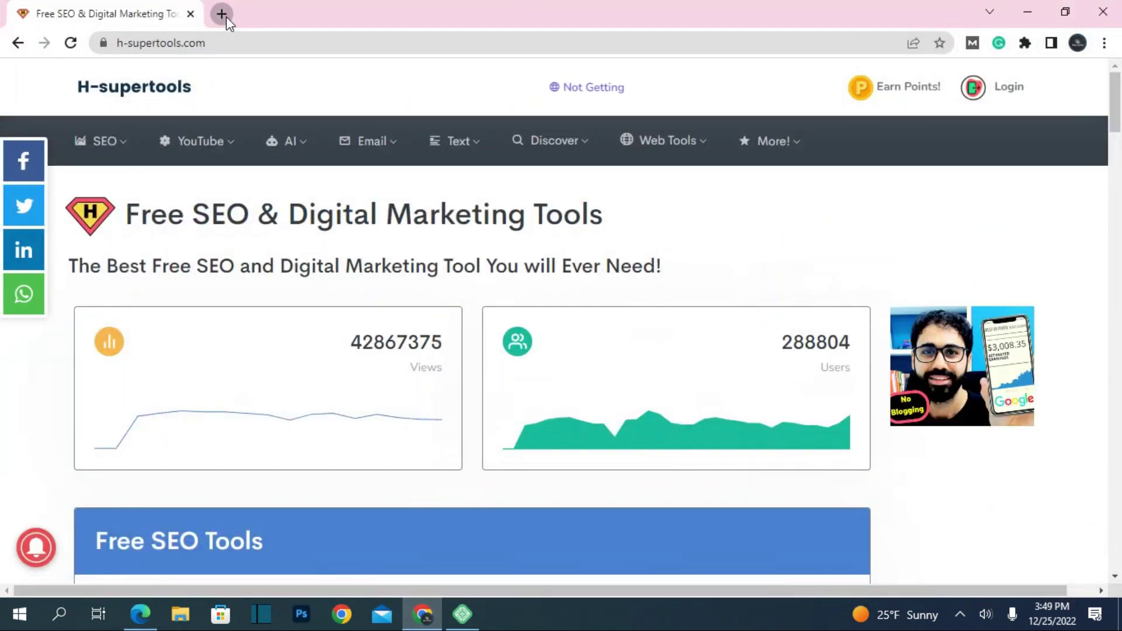
Google 'download yoast seo' in a new tab and look over the yoast.com site.
left_click(222, 14)
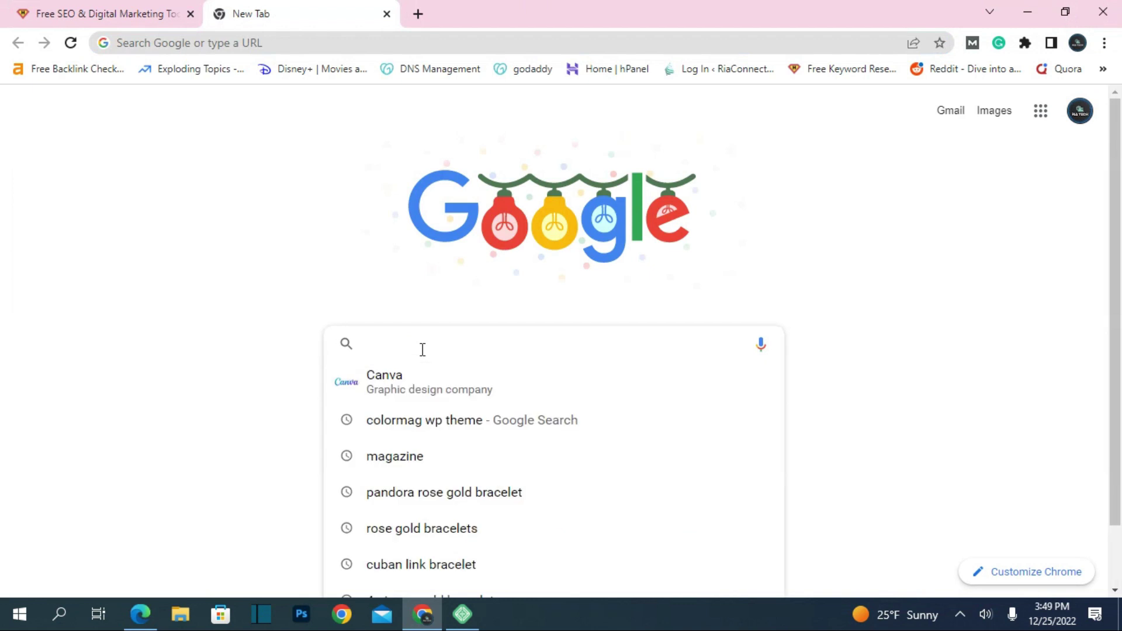
type("downloa")
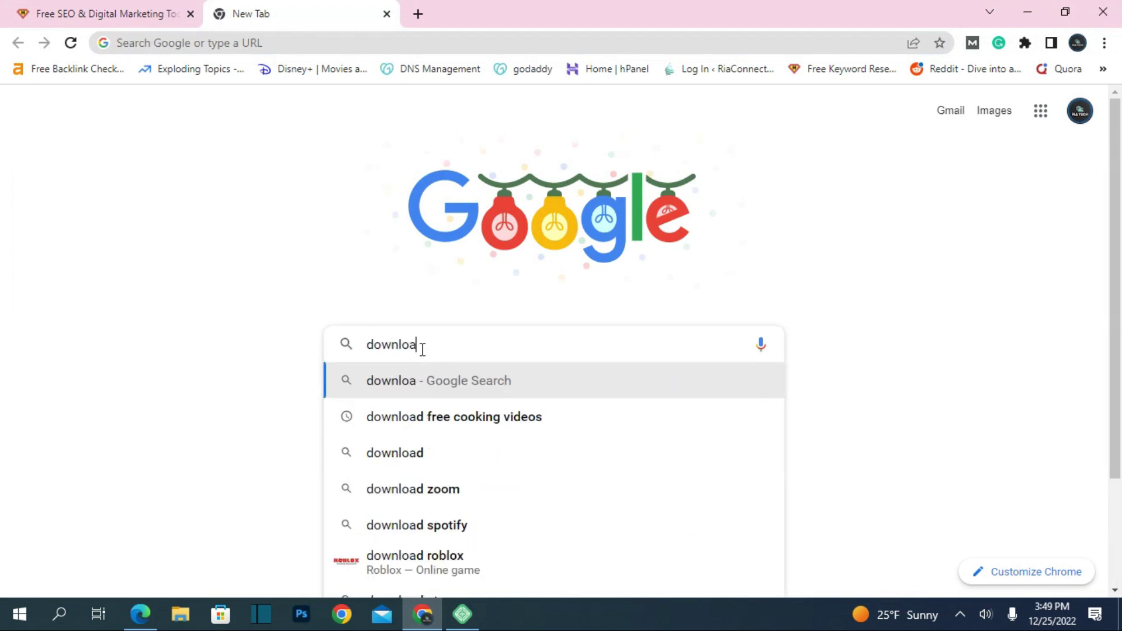
type("d yo")
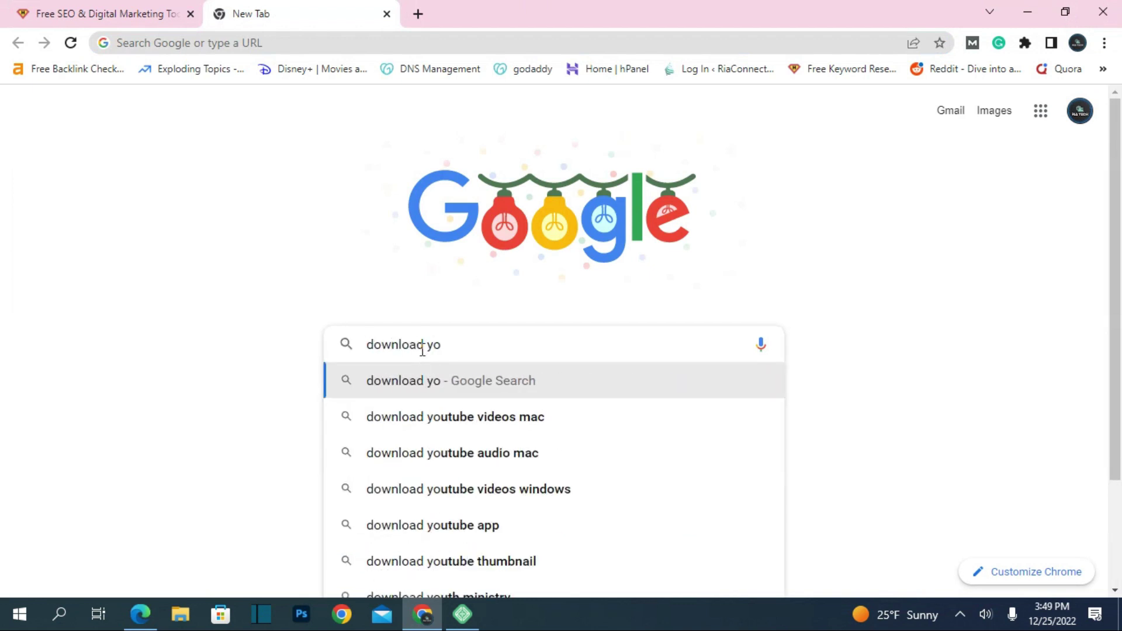
type("ast")
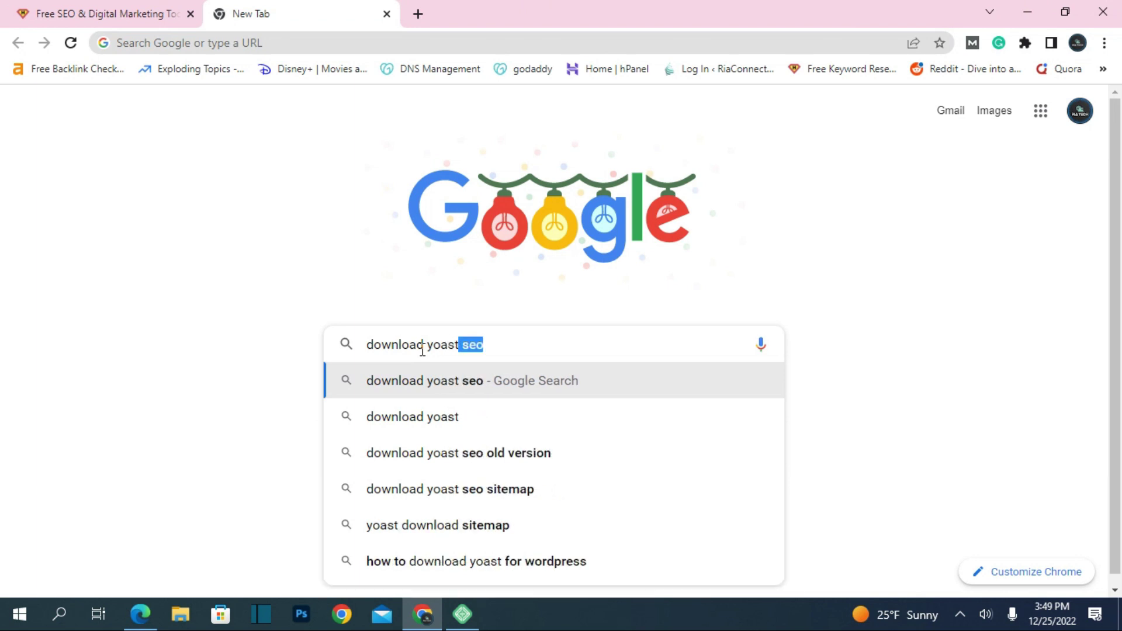
left_click(458, 380)
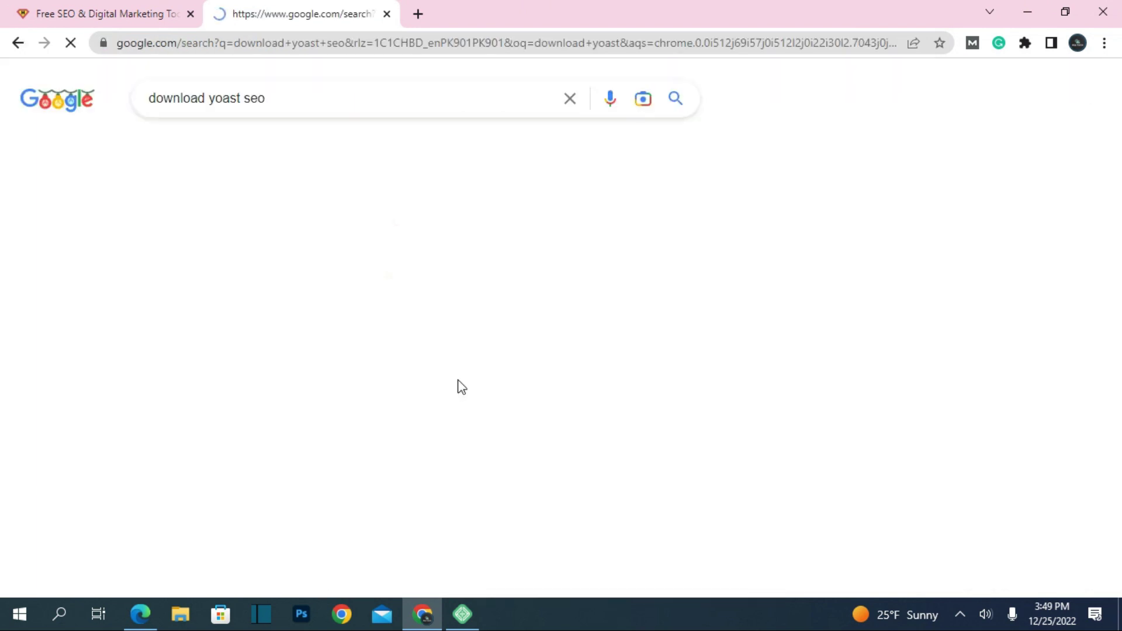
left_click(348, 240)
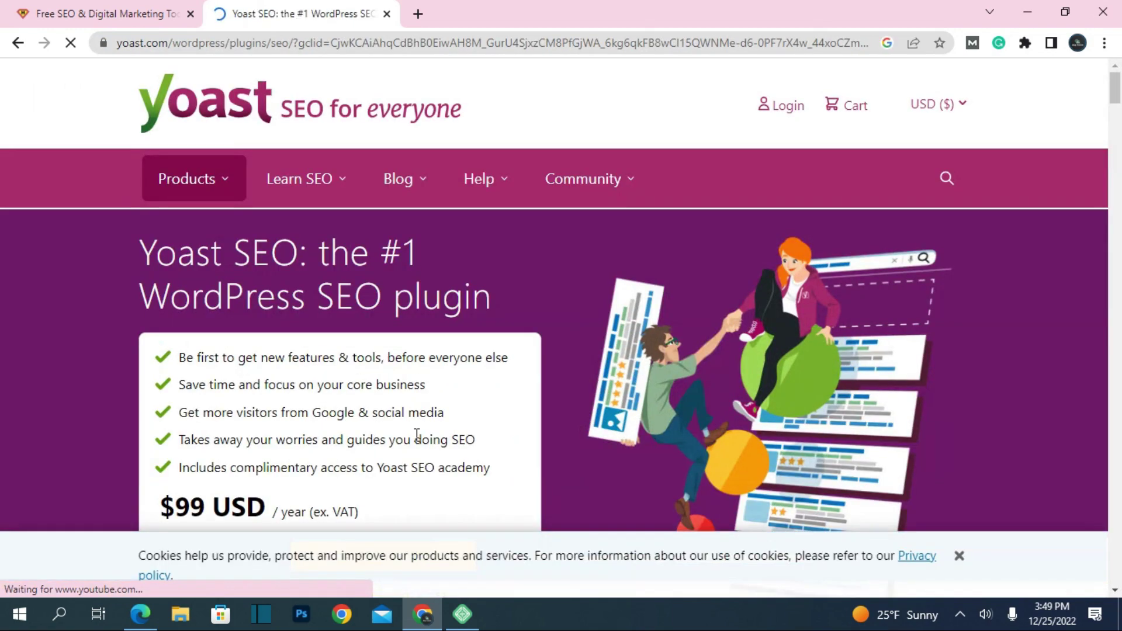
scroll(415, 438, "down", 8)
scroll(415, 433, "down", 10)
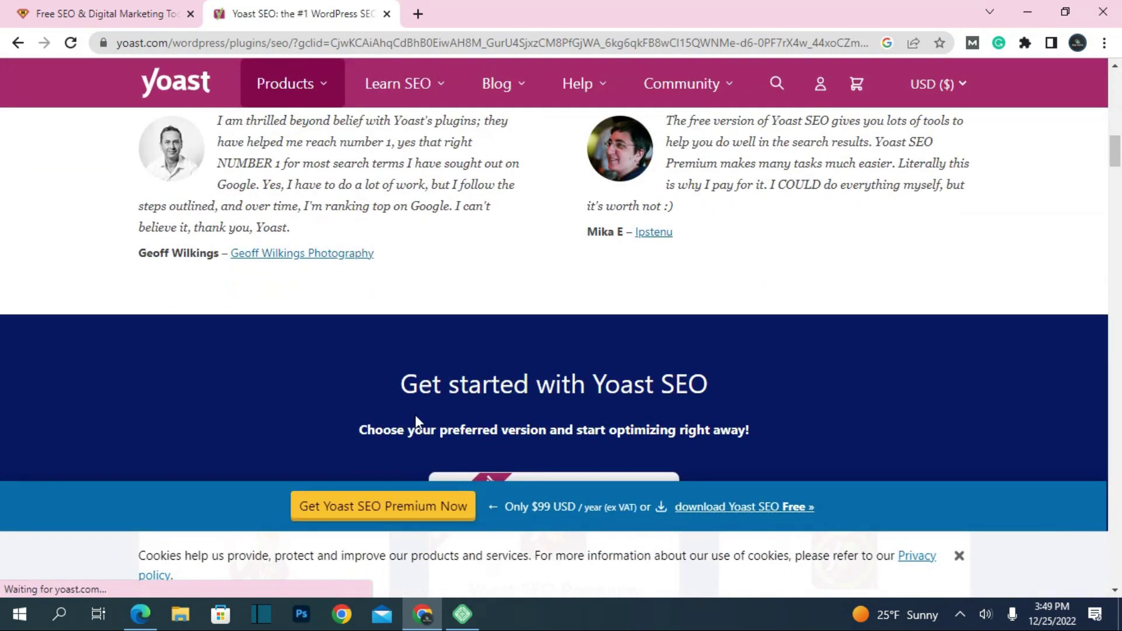
scroll(416, 419, "up", 20)
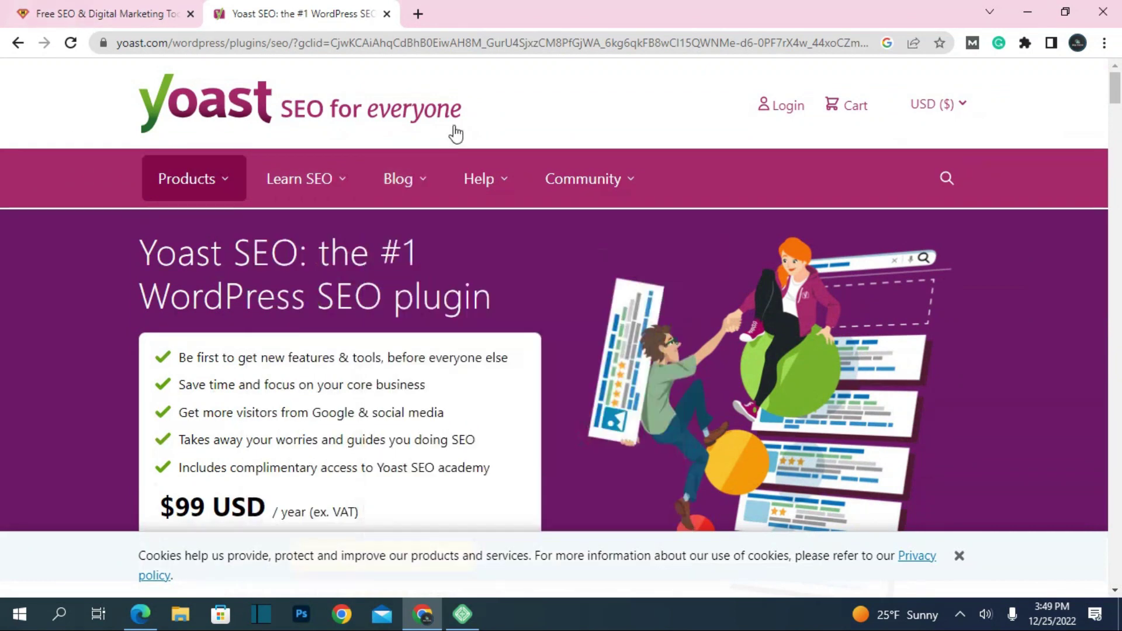
mouse_move(209, 199)
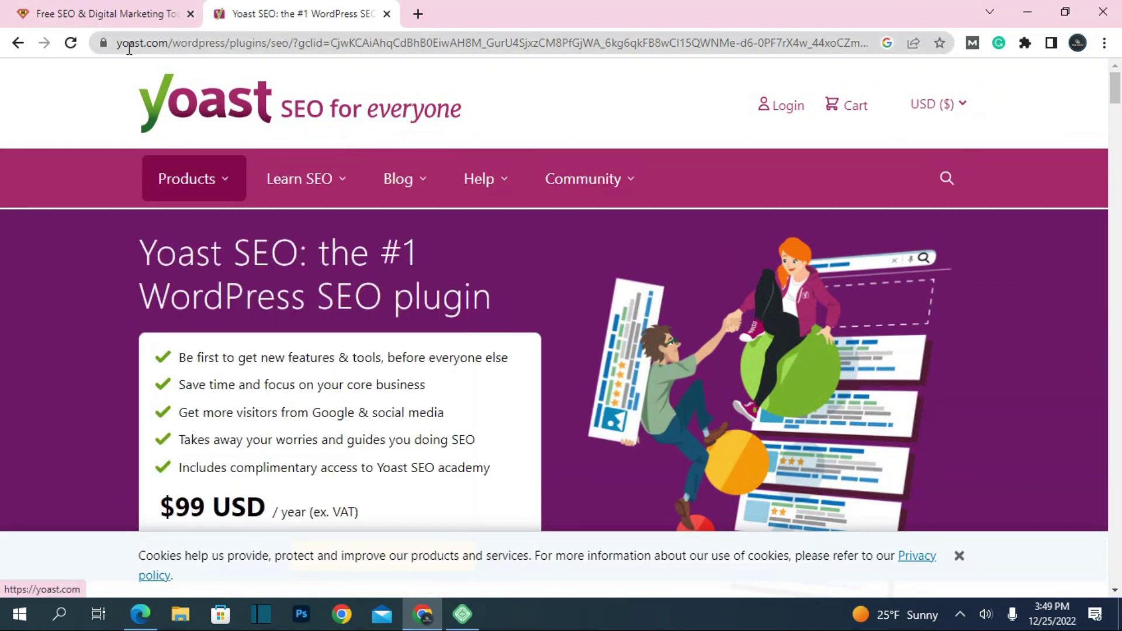
Return to the Google results and scroll down toward the wordpress.org Yoast SEO listing.
left_click(16, 43)
scroll(130, 291, "down", 5)
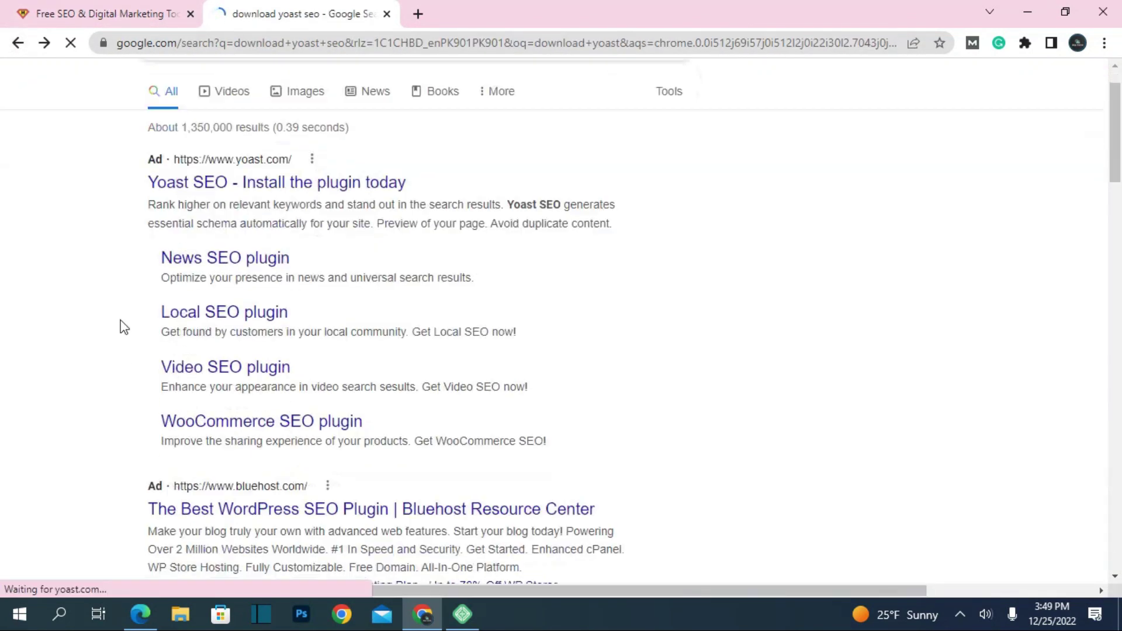
scroll(201, 549, "down", 5)
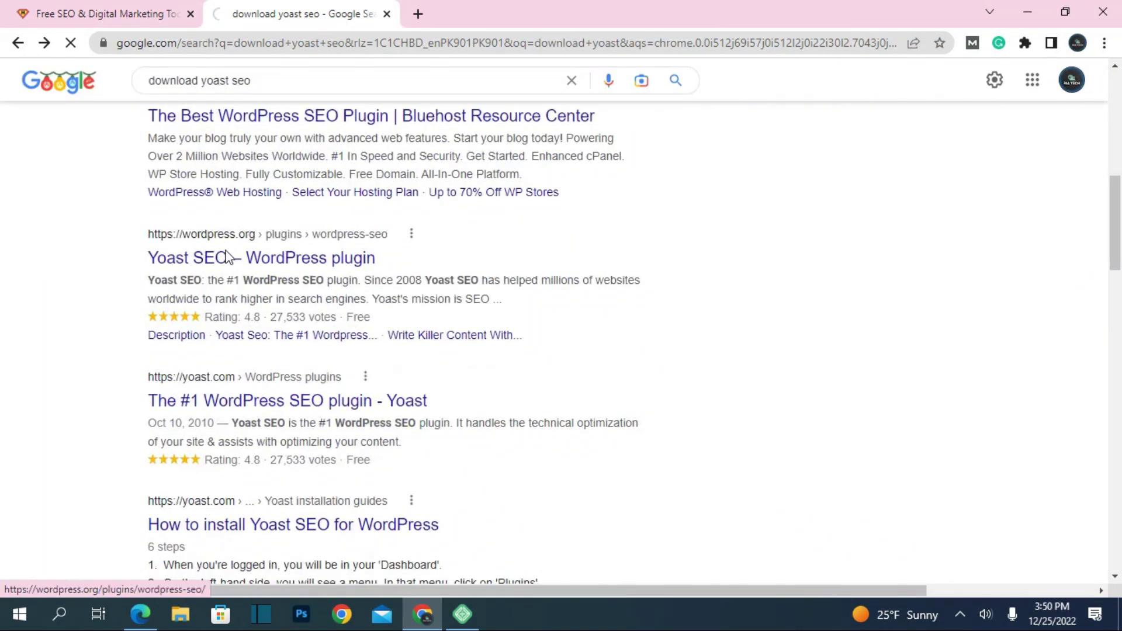
scroll(226, 257, "down", 4)
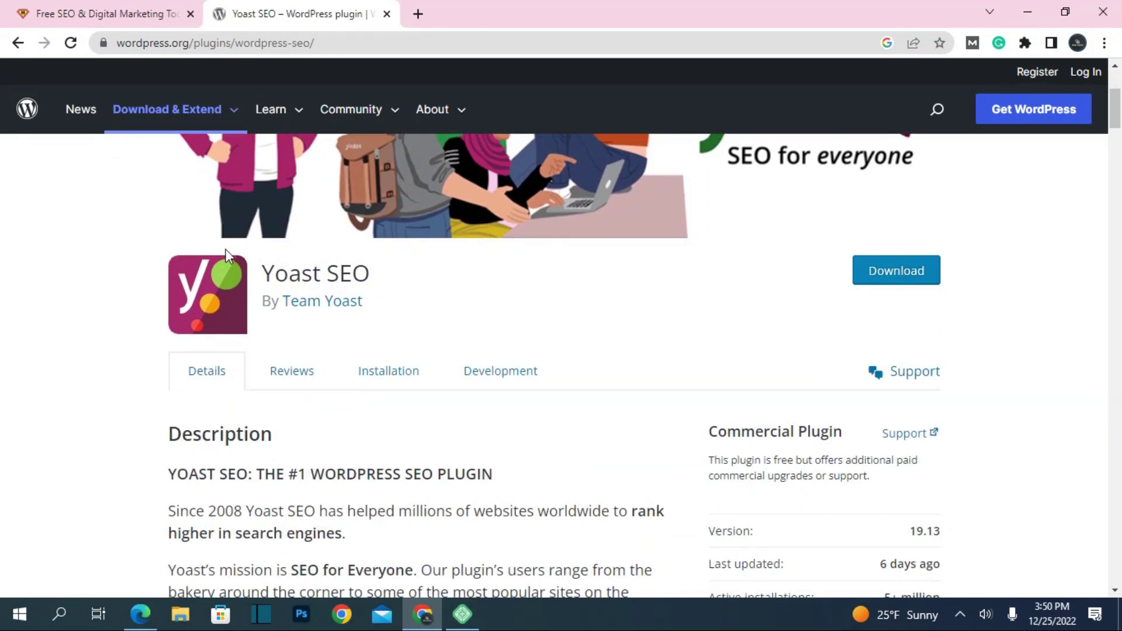
Back in WordPress, activate Yoast SEO and launch its first-time configuration.
left_click(136, 620)
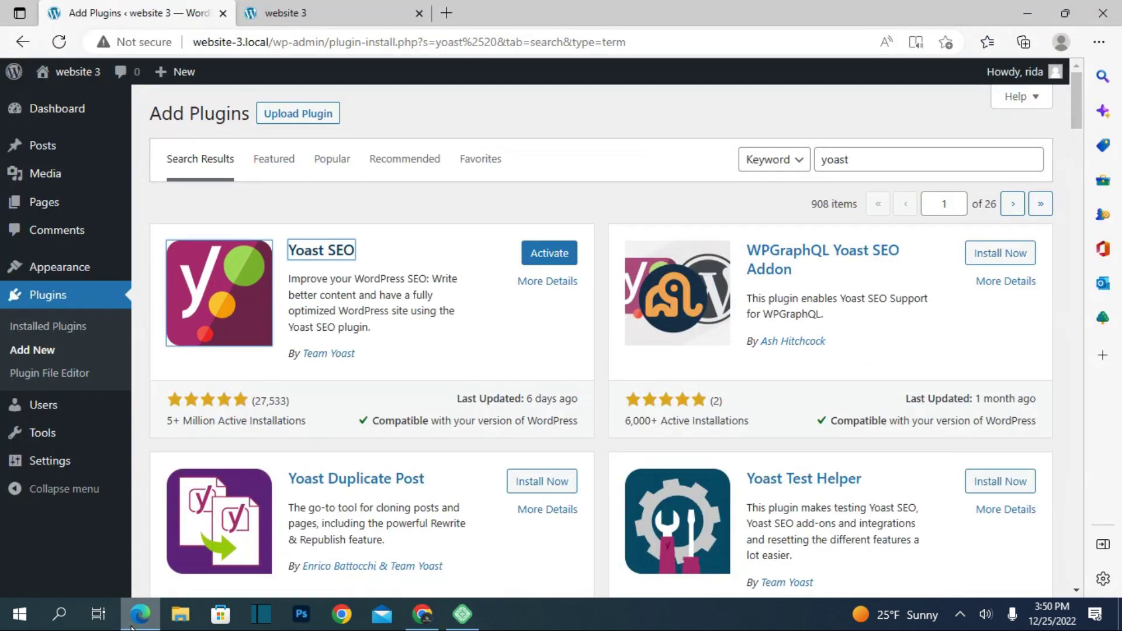
left_click(555, 262)
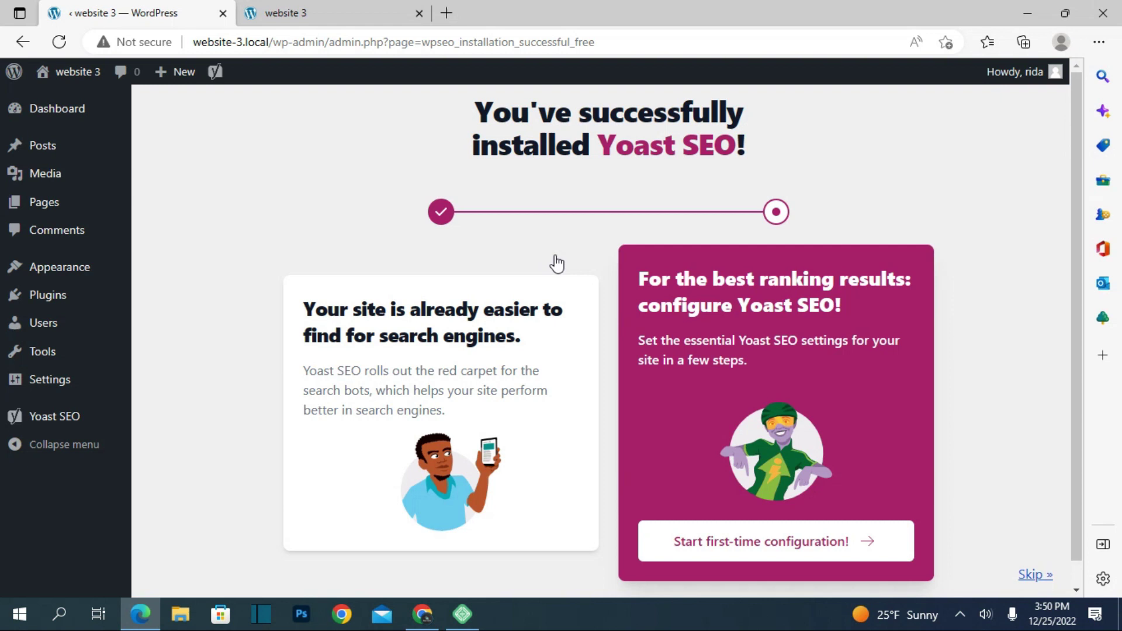
scroll(556, 263, "down", 1)
scroll(555, 260, "up", 1)
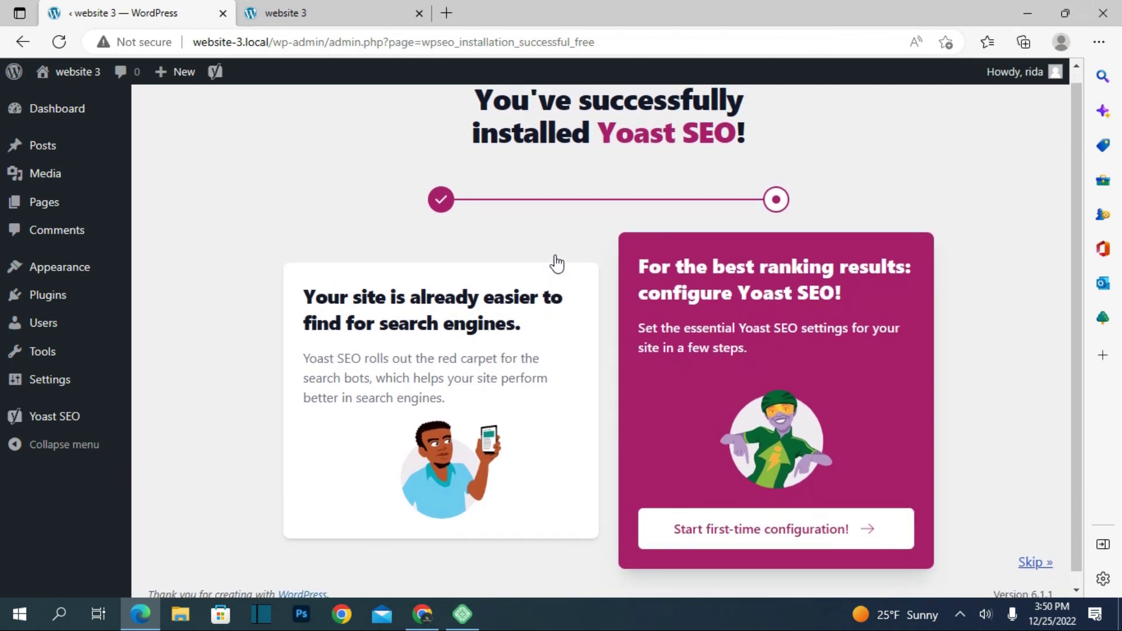
scroll(543, 233, "down", 1)
scroll(546, 237, "up", 1)
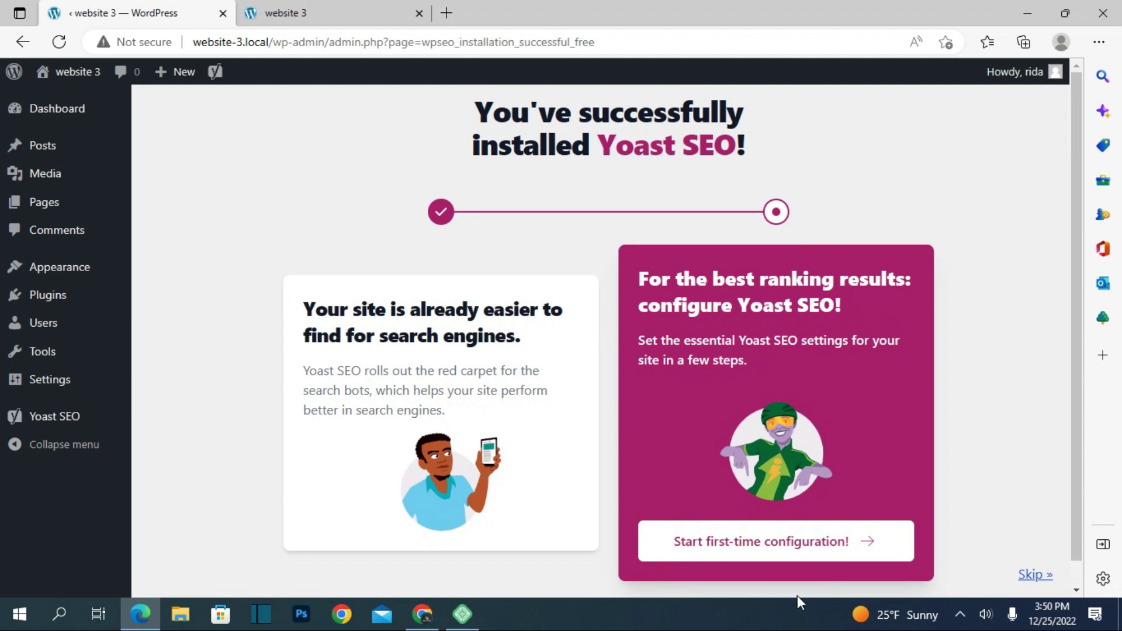
left_click(798, 554)
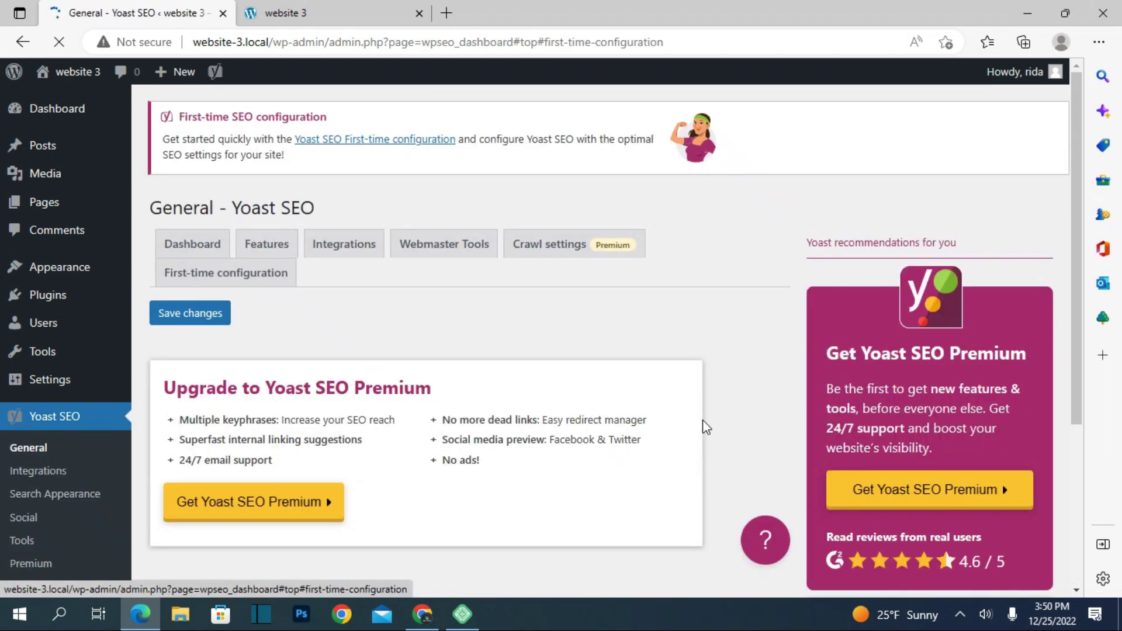
Scroll through the five first-time configuration steps.
scroll(704, 424, "down", 5)
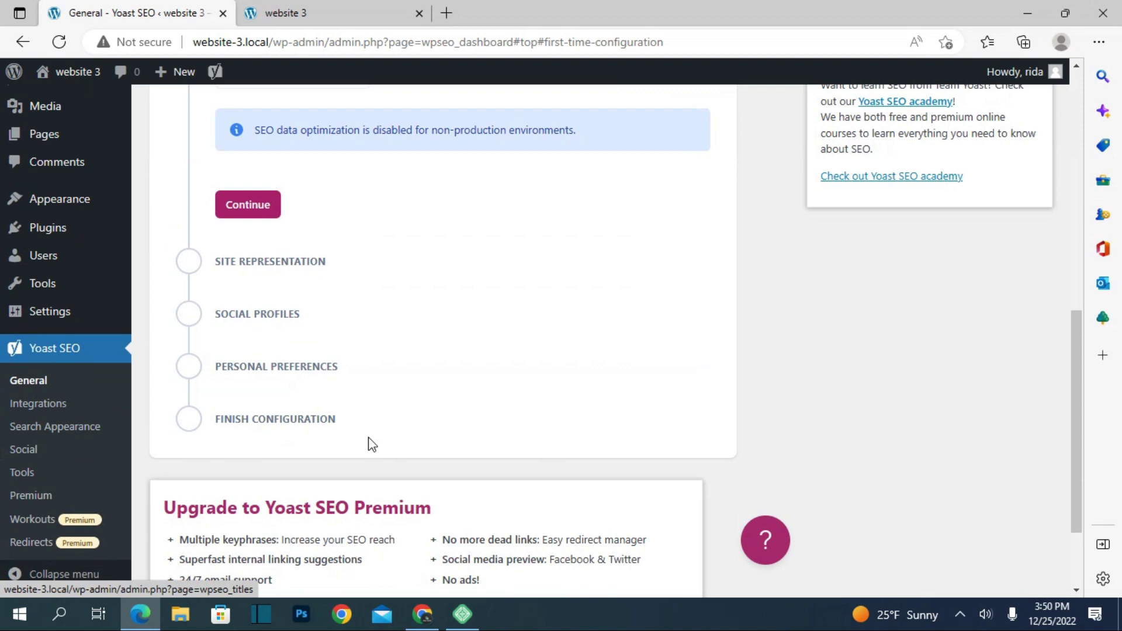
scroll(370, 444, "down", 3)
scroll(369, 444, "up", 10)
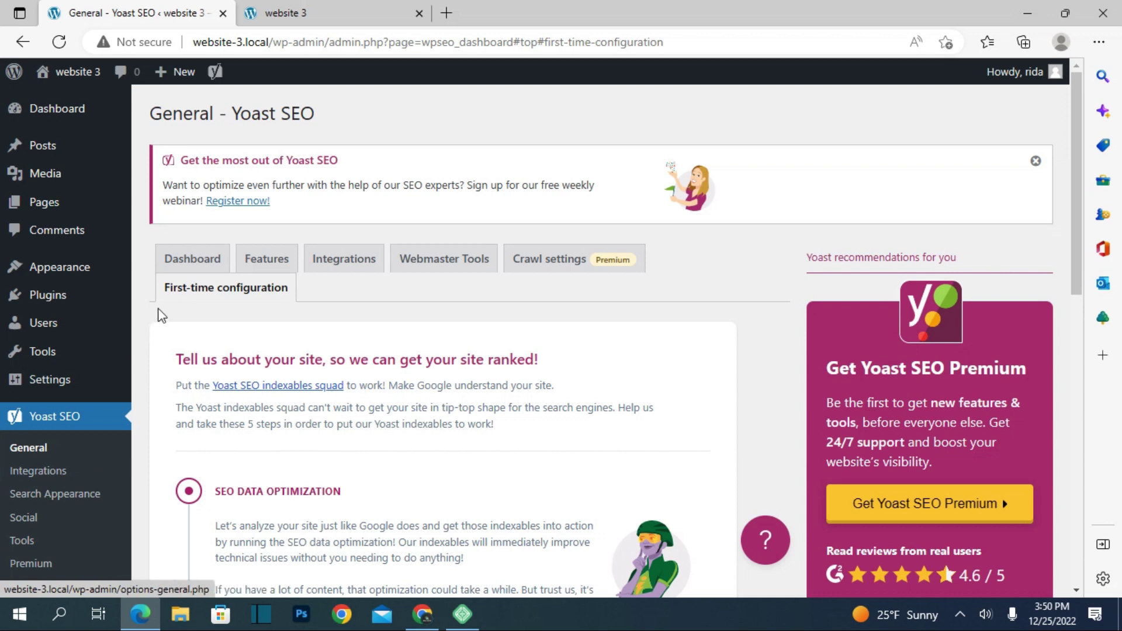
Show the Yoast SEO Dashboard overview and scroll through it.
left_click(206, 259)
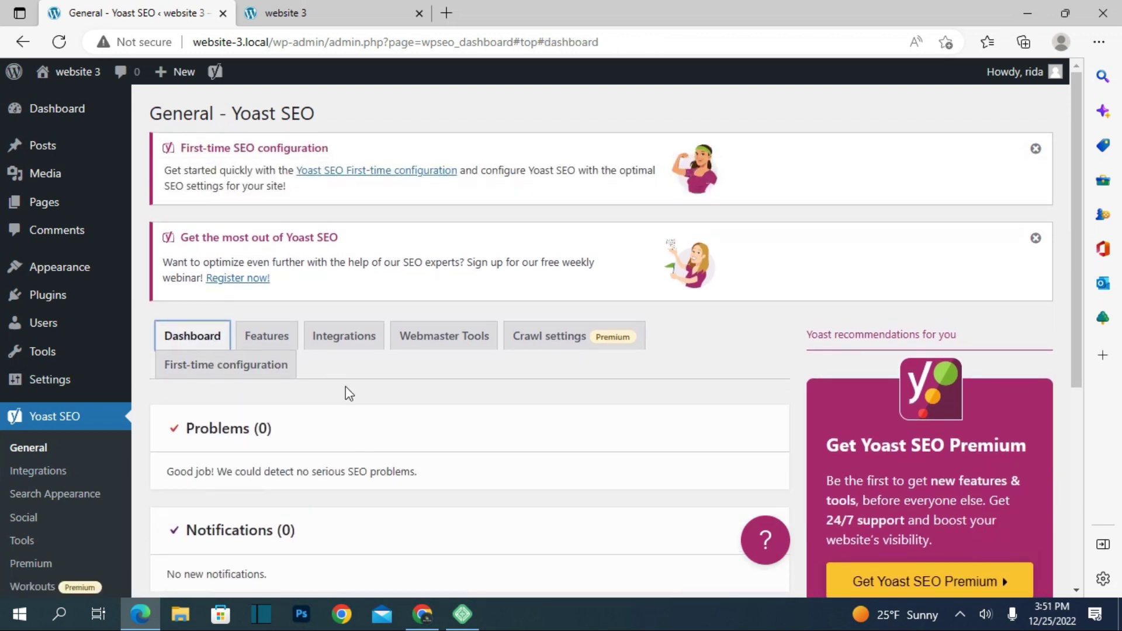
scroll(345, 387, "down", 4)
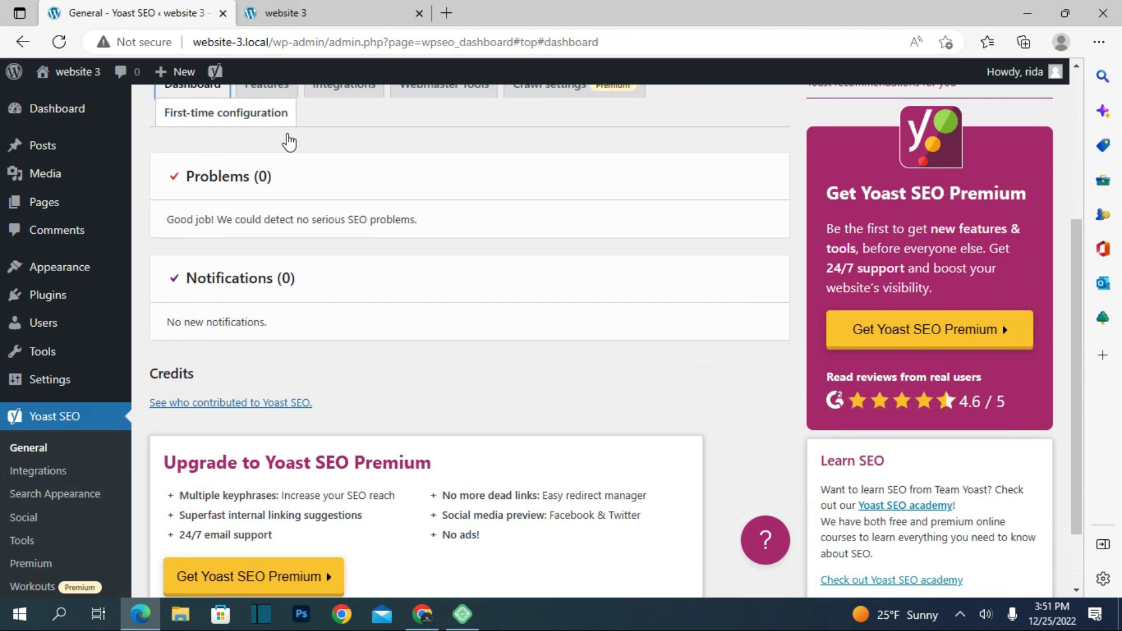
scroll(294, 281, "down", 2)
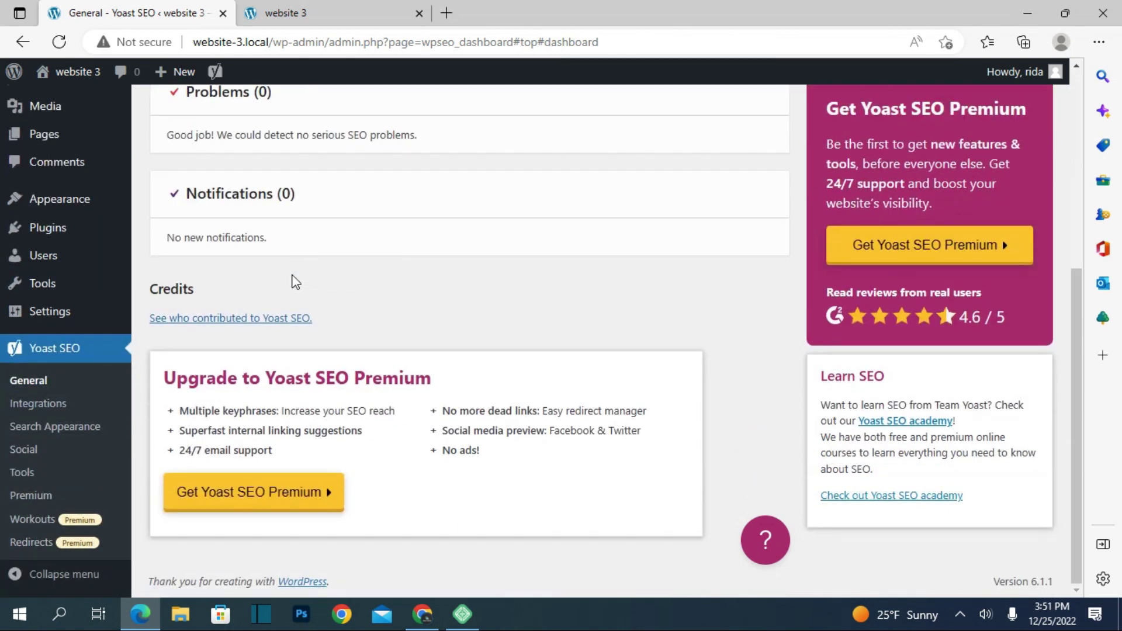
scroll(293, 281, "up", 4)
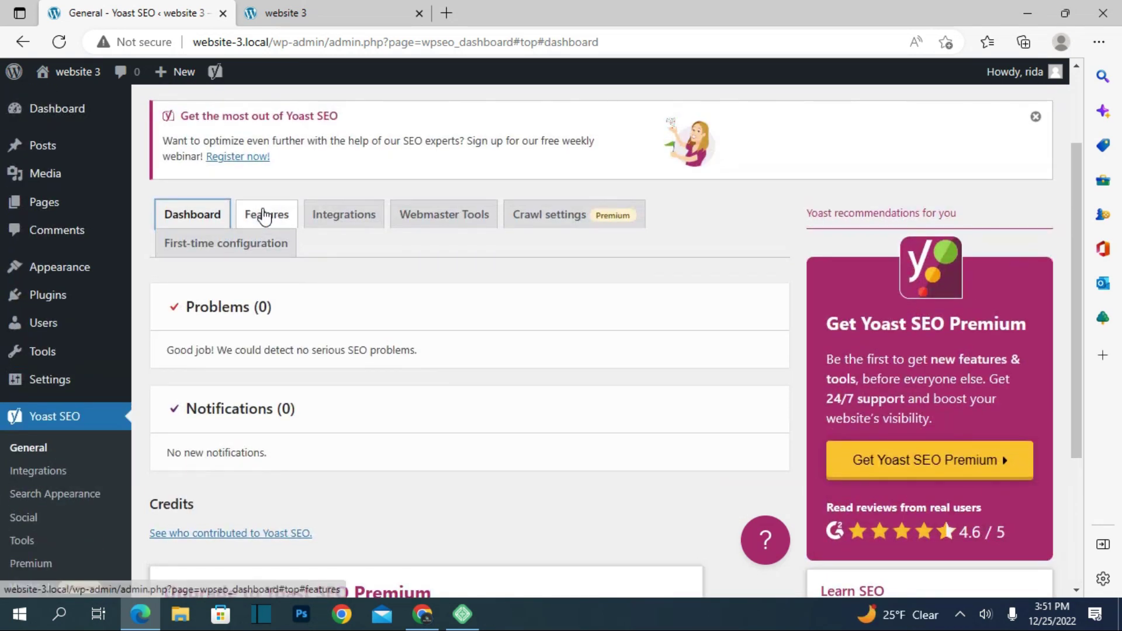
Review the Features toggles: SEO analysis, readability, XML sitemaps on, usage tracking off.
left_click(263, 215)
scroll(377, 326, "down", 1)
scroll(376, 325, "down", 2)
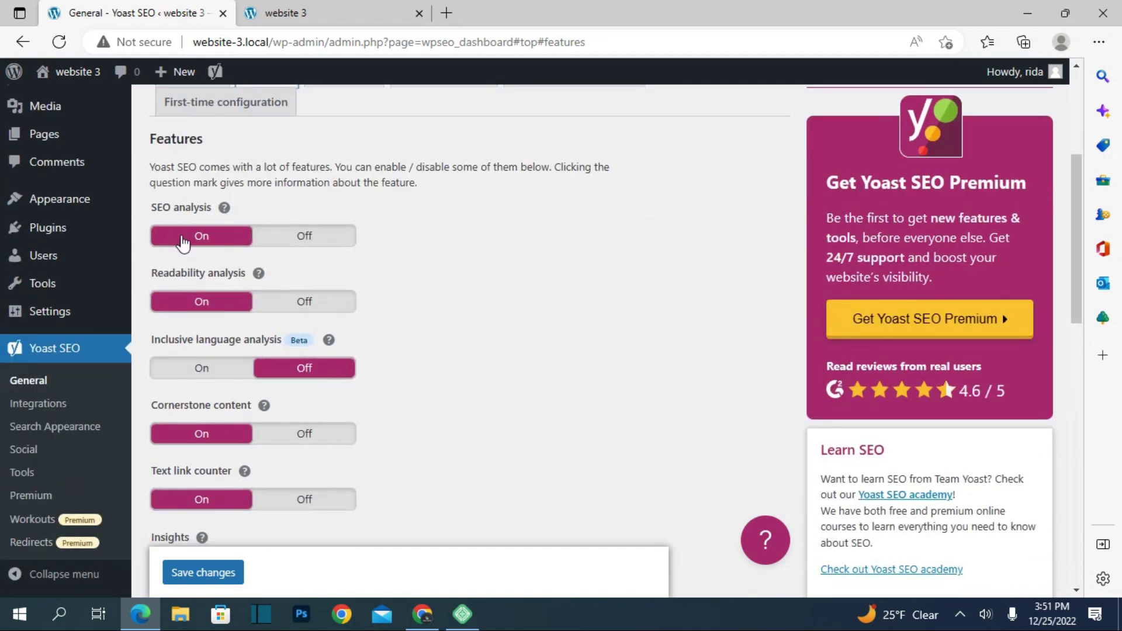
scroll(274, 281, "down", 2)
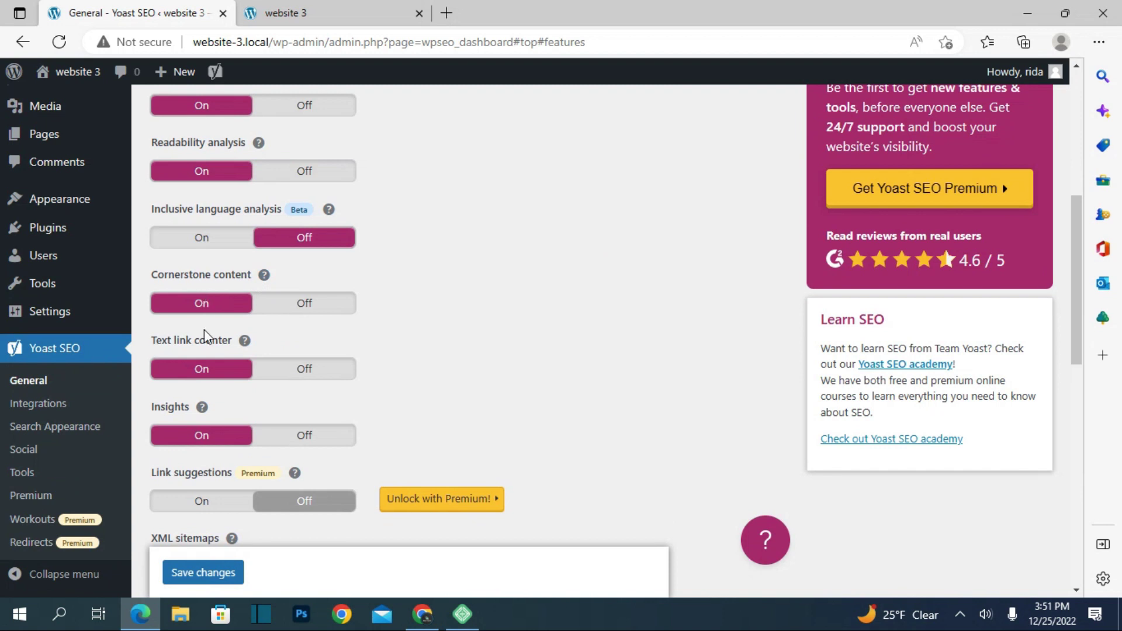
scroll(202, 337, "down", 3)
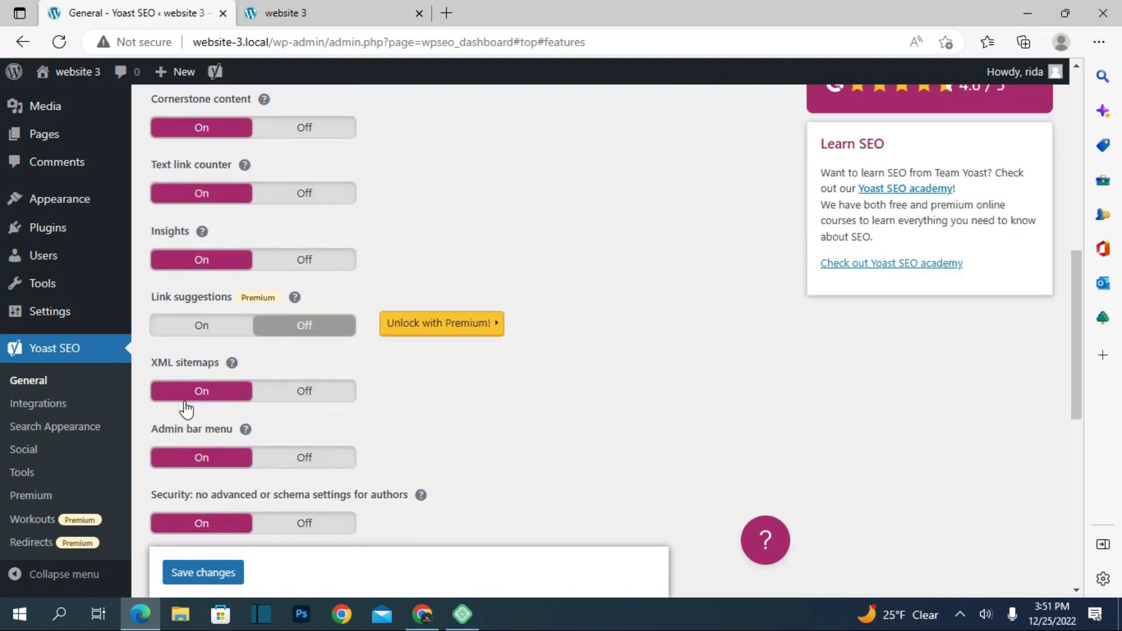
scroll(186, 409, "down", 2)
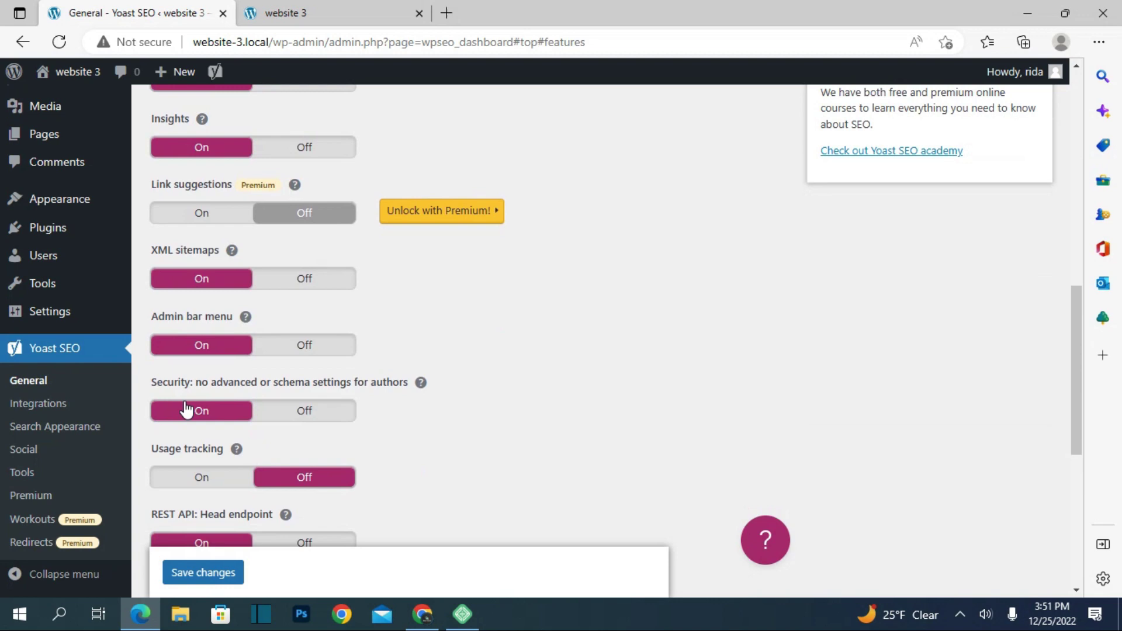
scroll(188, 332, "down", 7)
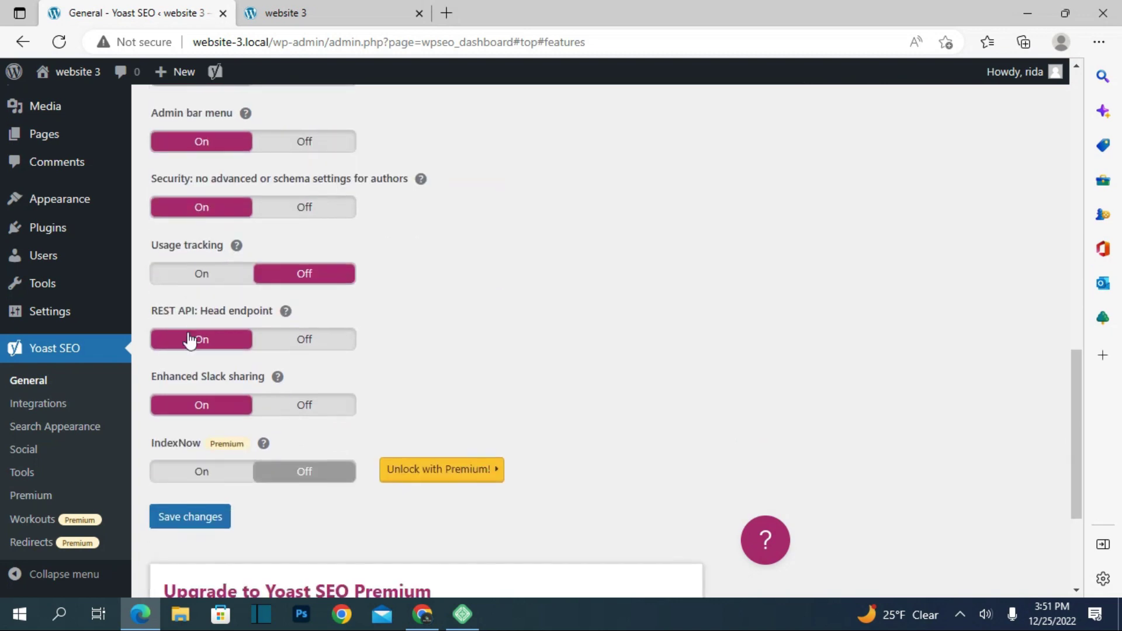
scroll(340, 181, "up", 9)
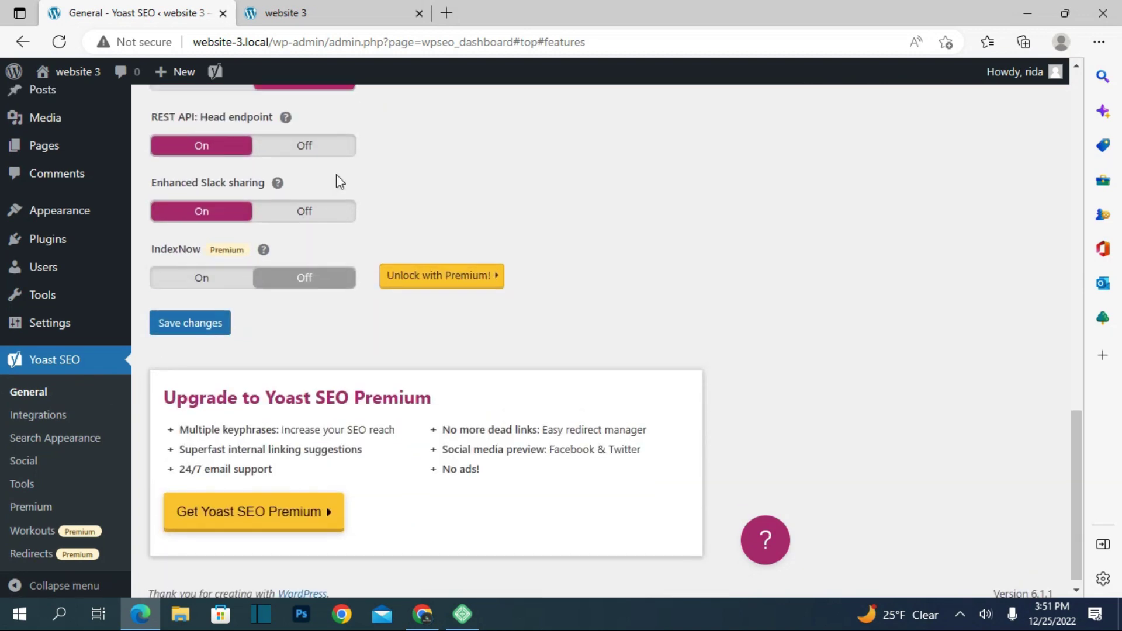
scroll(300, 239, "up", 10)
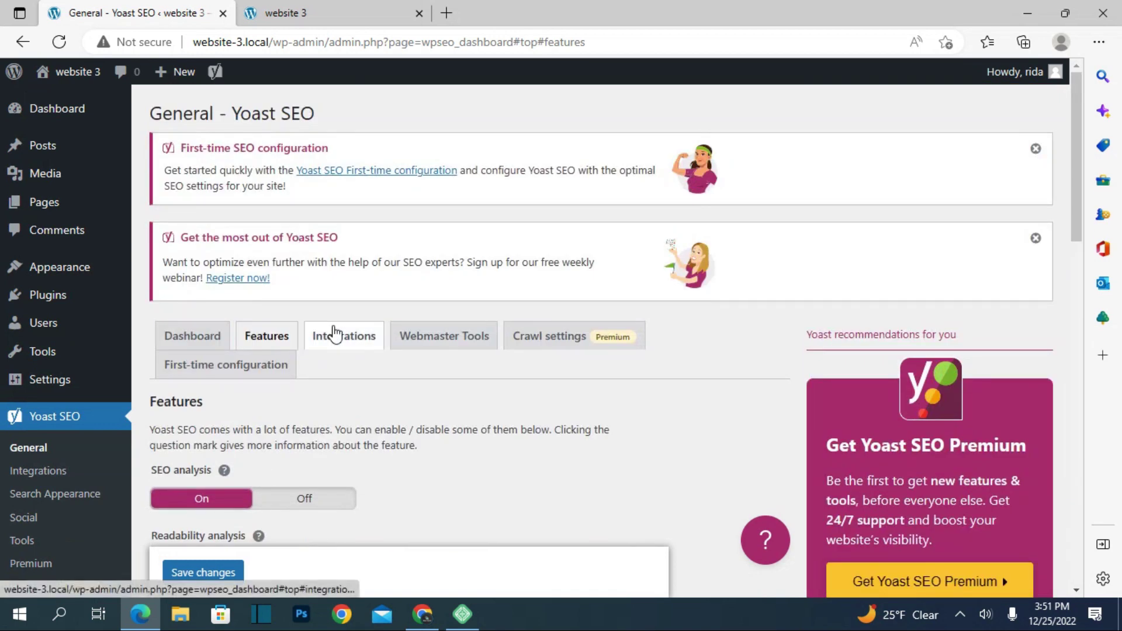
Look over the Integrations and Webmaster Tools tabs on Yoast SEO General.
left_click(333, 334)
scroll(377, 393, "down", 6)
scroll(388, 388, "up", 6)
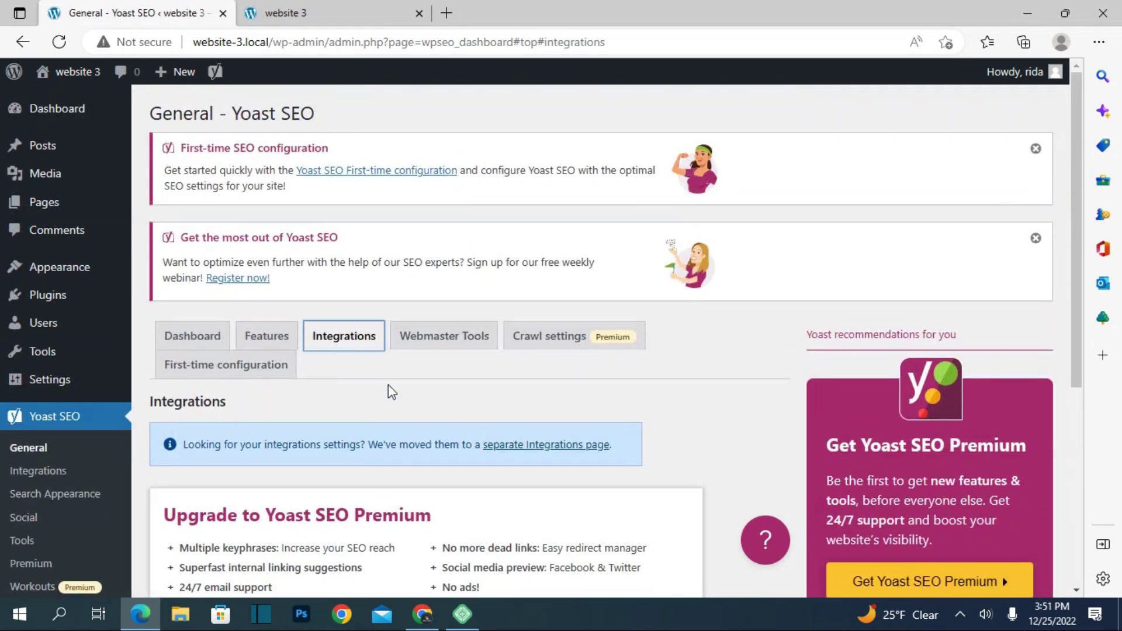
left_click(465, 350)
scroll(431, 441, "down", 4)
scroll(431, 441, "down", 3)
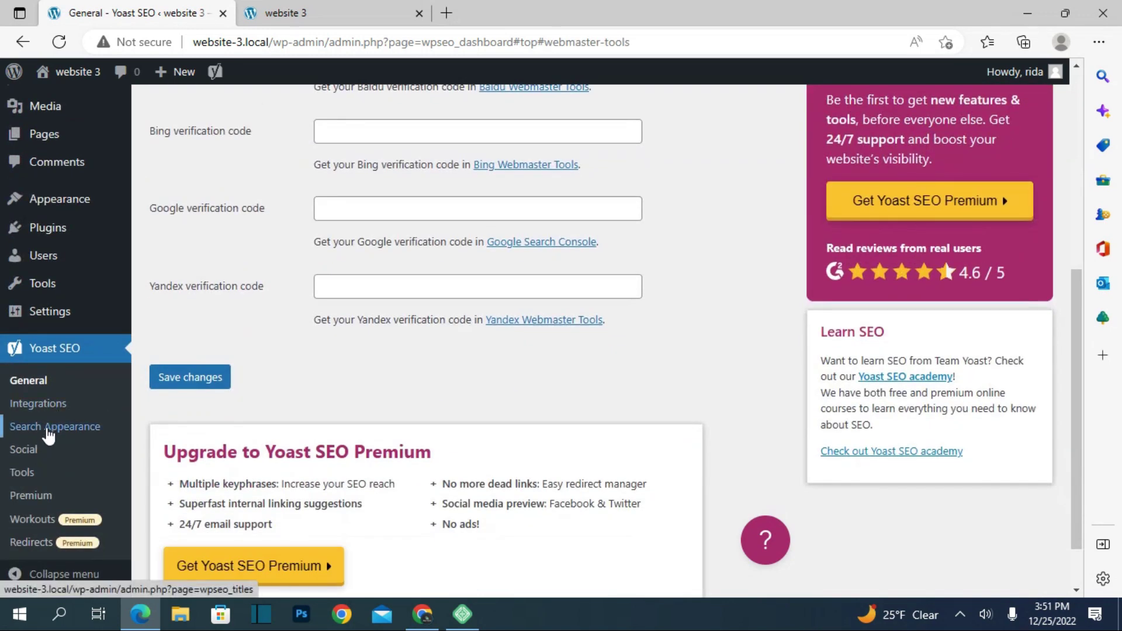
Open the Yoast SEO Integrations page and scroll to the not-detected Schema API cards.
left_click(45, 404)
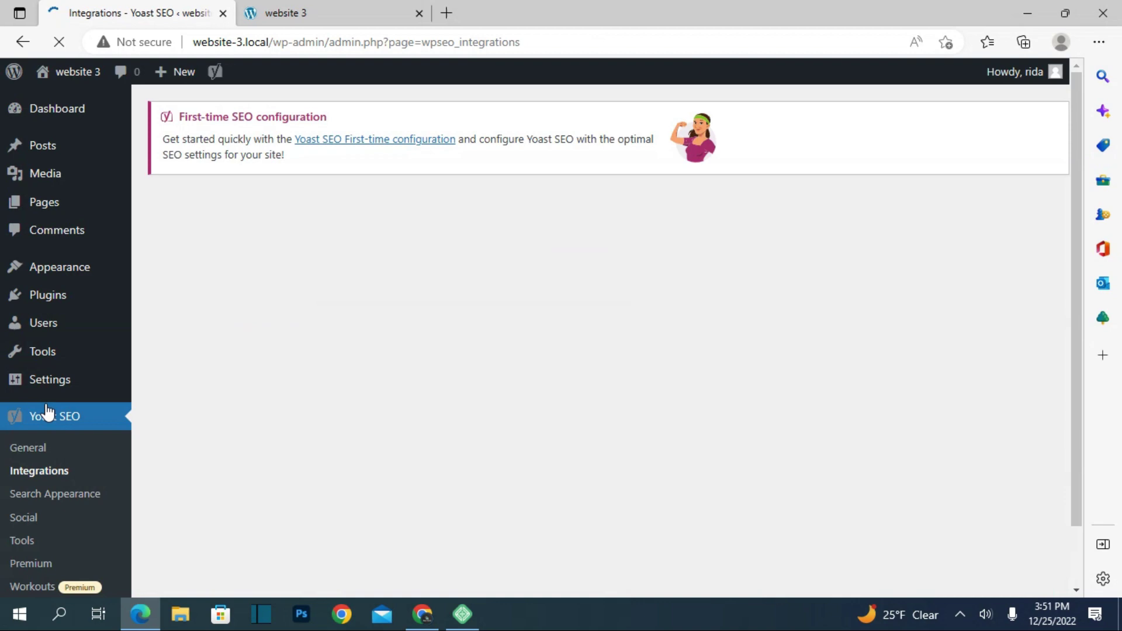
scroll(244, 410, "down", 6)
scroll(243, 409, "down", 6)
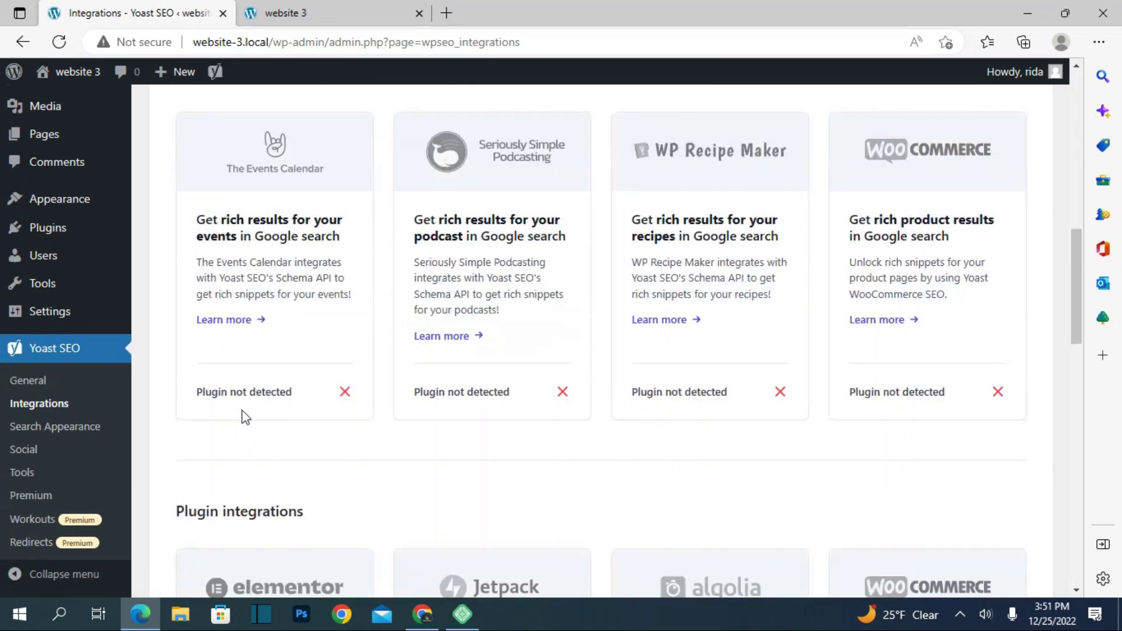
Review Search Appearance's title separator and Knowledge Graph sections, then return to Chrome.
left_click(48, 431)
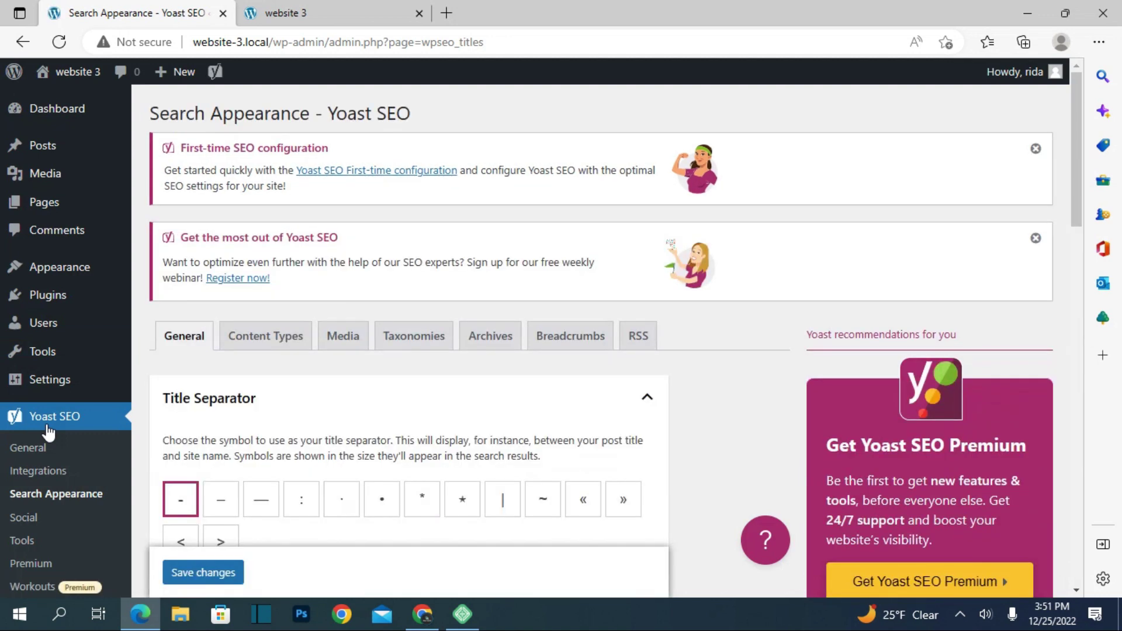
scroll(326, 423, "down", 5)
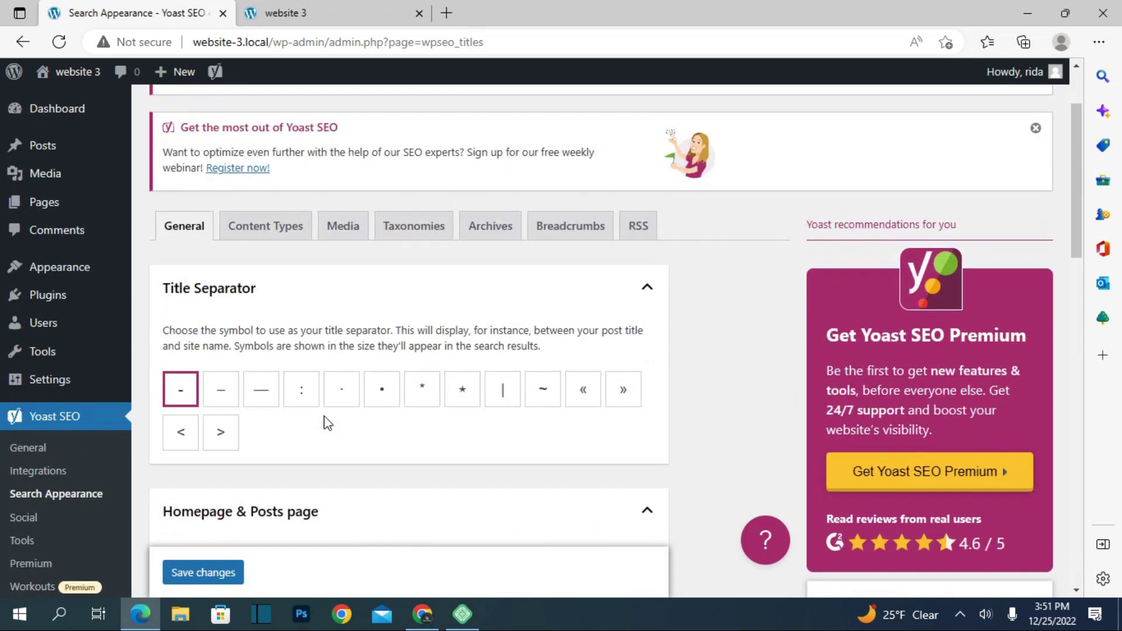
scroll(327, 423, "down", 15)
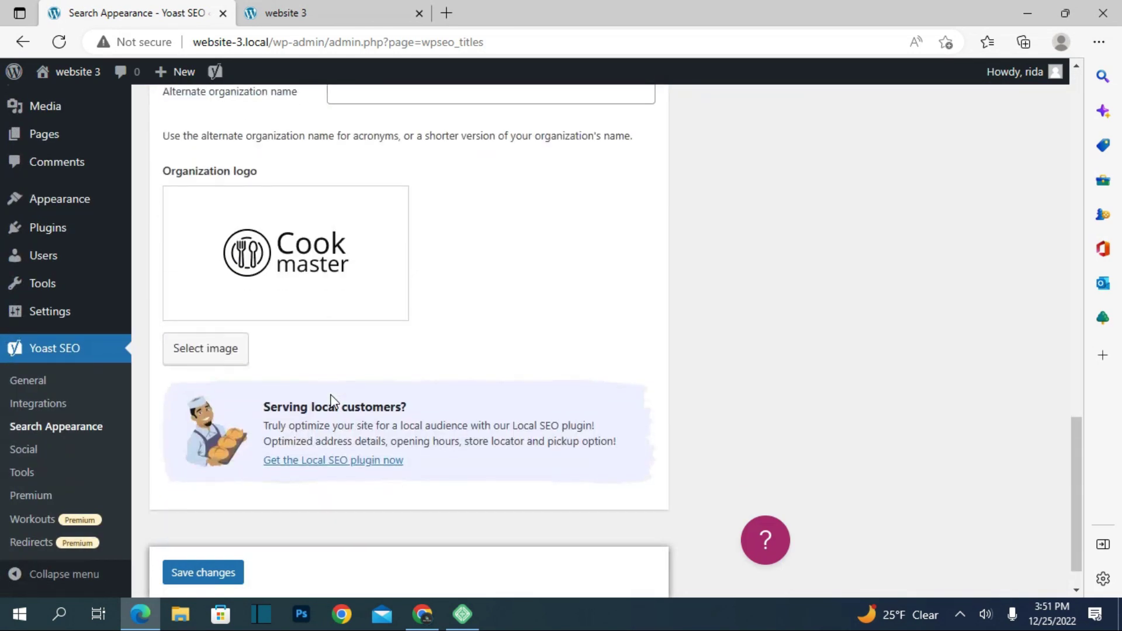
scroll(330, 400, "down", 2)
scroll(332, 401, "up", 10)
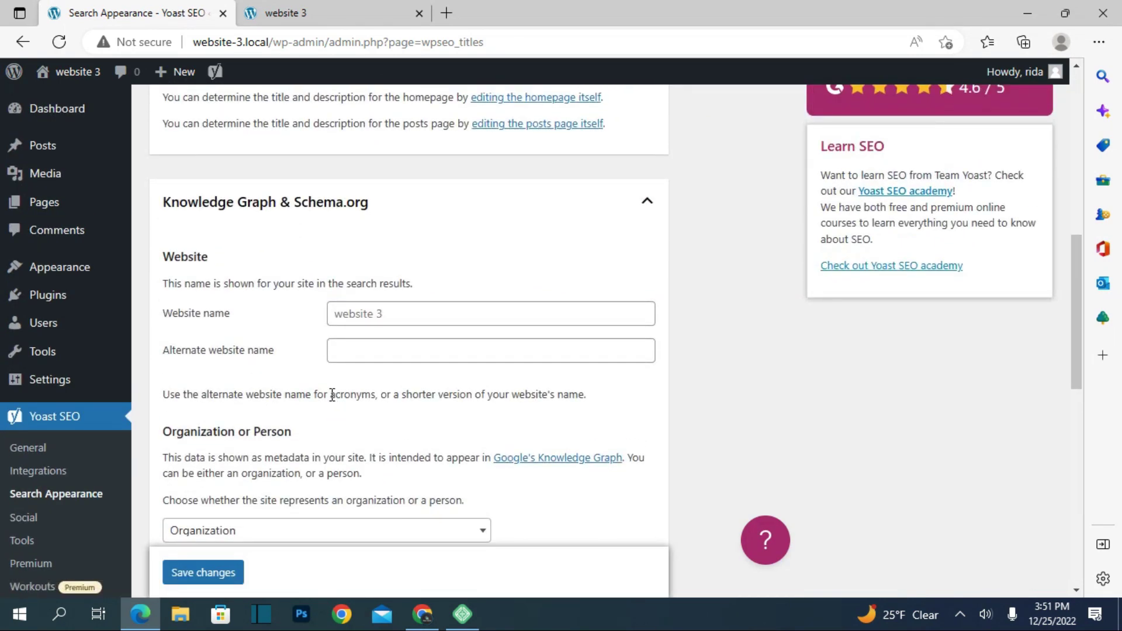
scroll(331, 393, "up", 2)
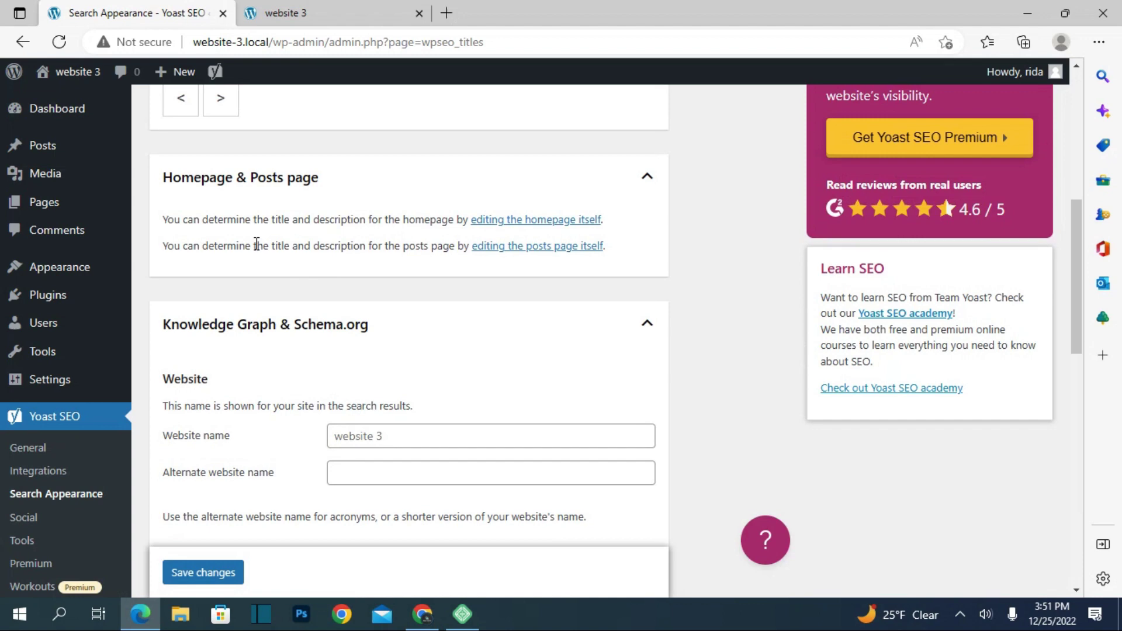
scroll(256, 245, "up", 3)
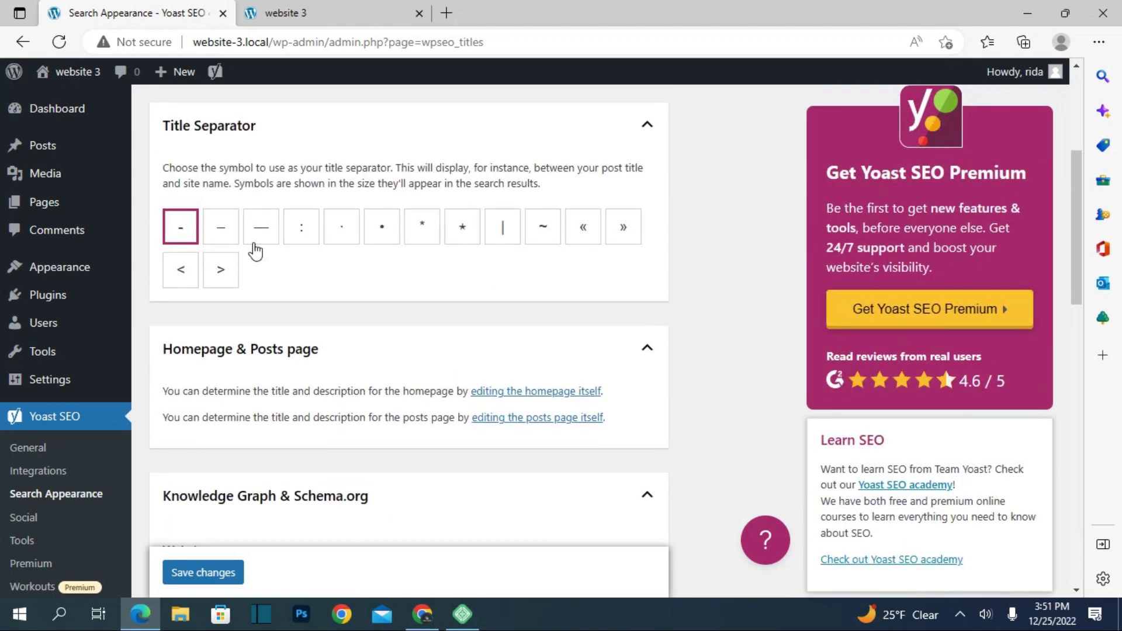
scroll(256, 251, "up", 1)
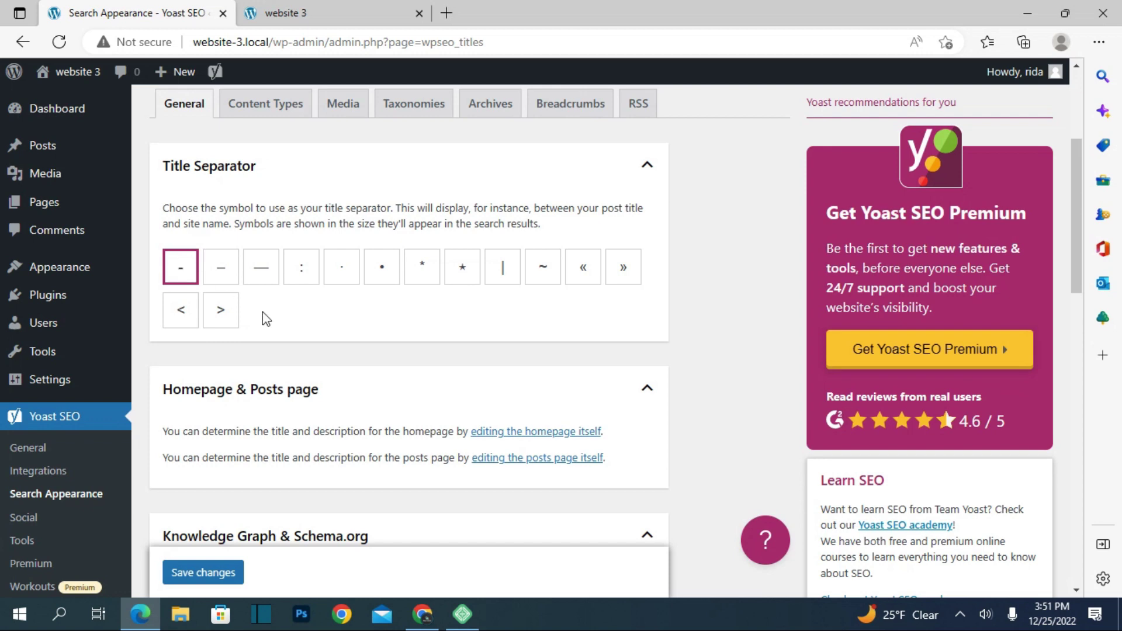
left_click(422, 613)
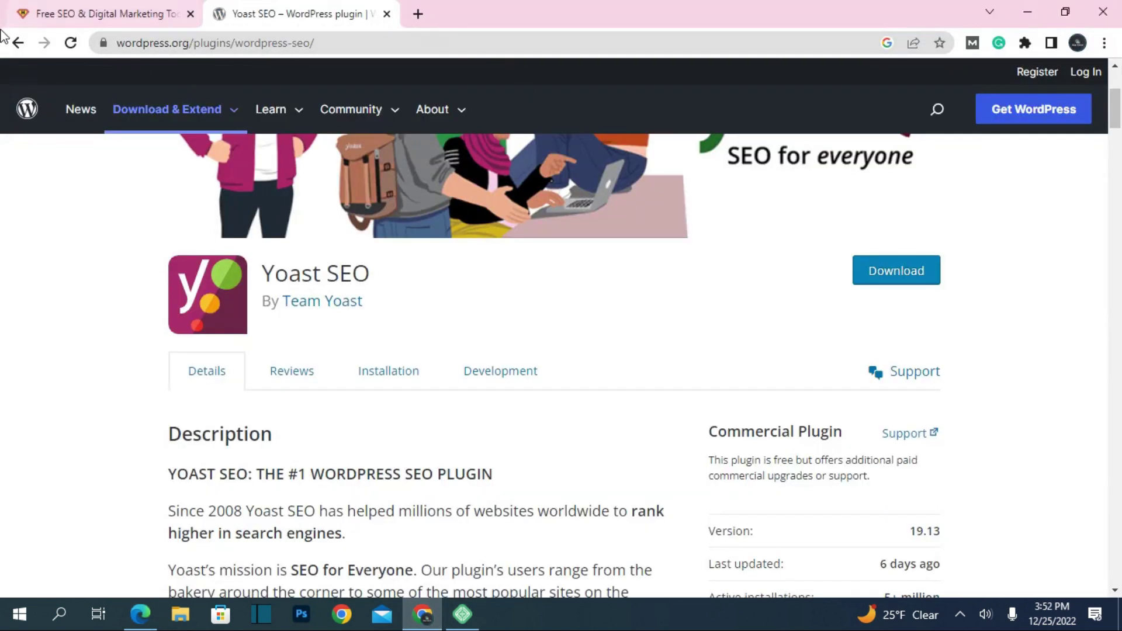
Scroll through the 'download yoast seo' Google results, then switch to the H-supertools tab.
left_click(18, 43)
scroll(55, 253, "up", 3)
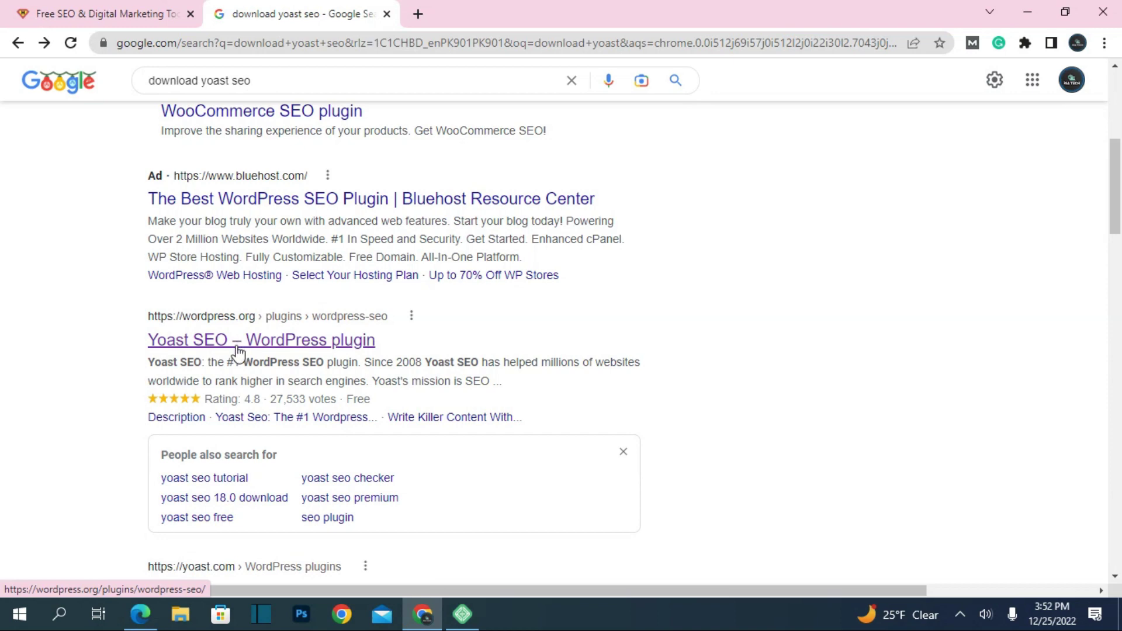
scroll(237, 353, "up", 3)
scroll(236, 351, "up", 3)
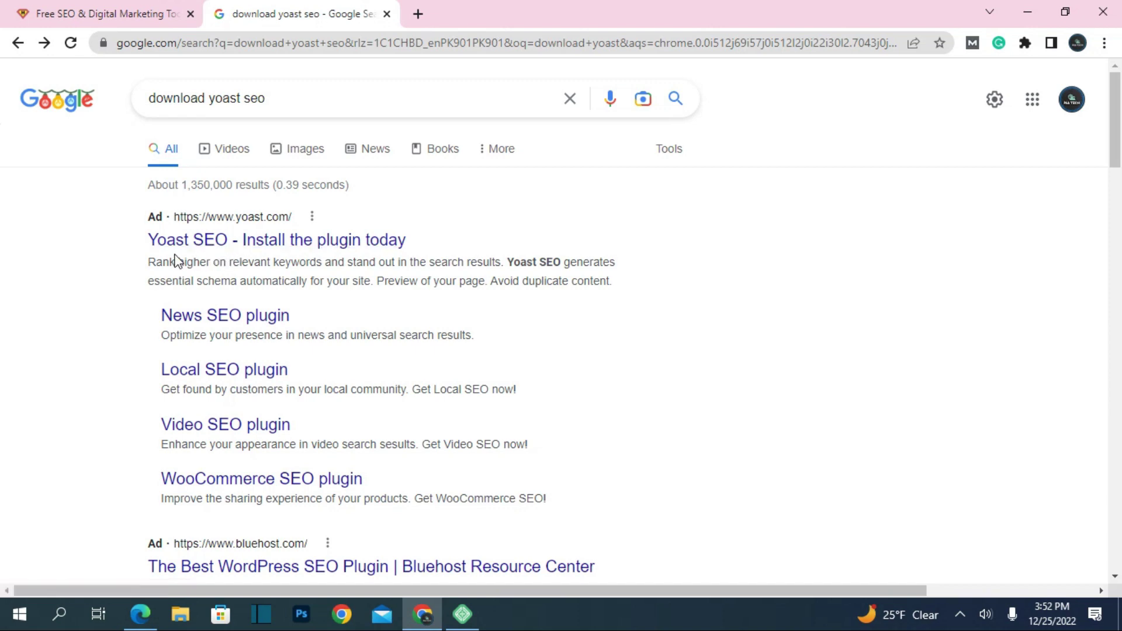
scroll(300, 329, "down", 5)
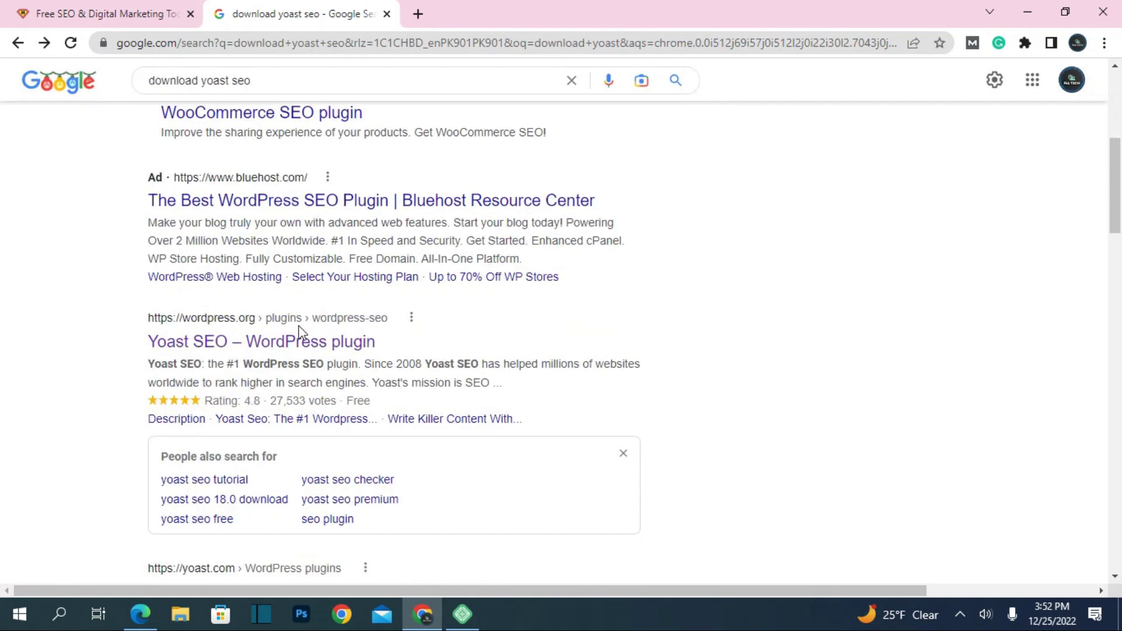
scroll(300, 331, "down", 12)
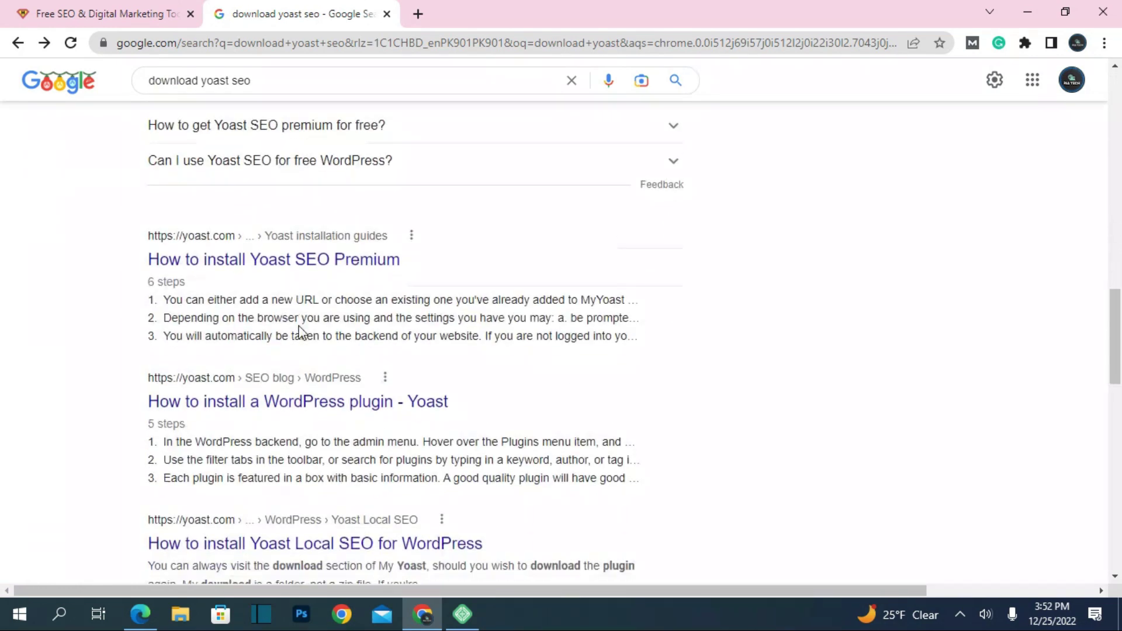
left_click(156, 6)
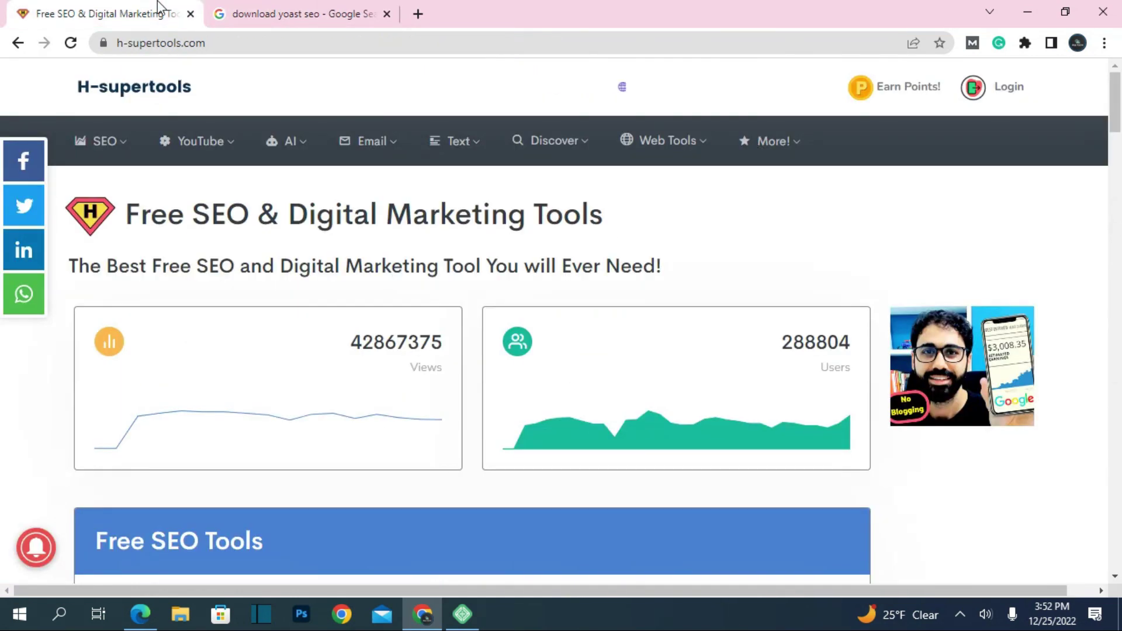
Try the en dash, em dash and colon title separators, keep the hyphen, and scroll to Knowledge Graph.
left_click(149, 621)
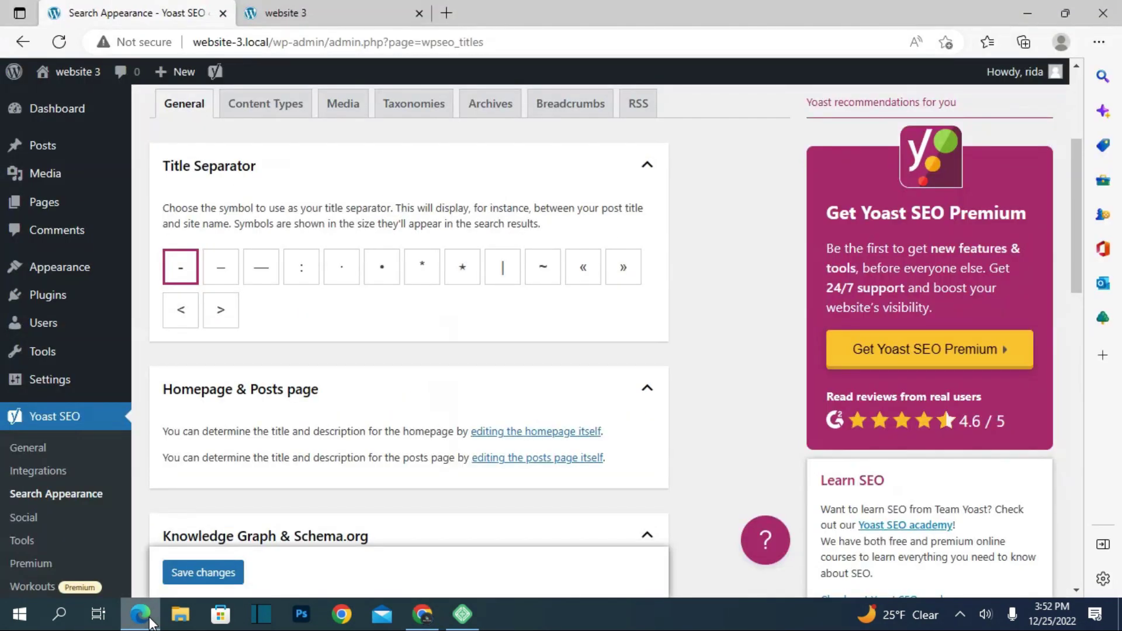
left_click(215, 273)
left_click(245, 275)
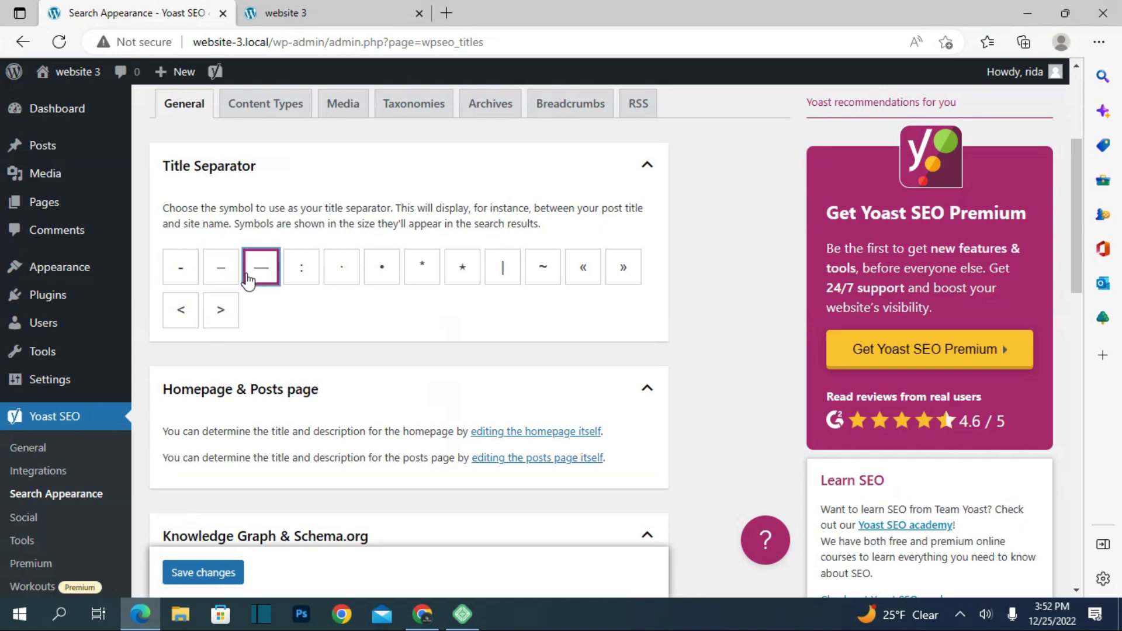
left_click(303, 284)
left_click(191, 275)
scroll(195, 279, "down", 1)
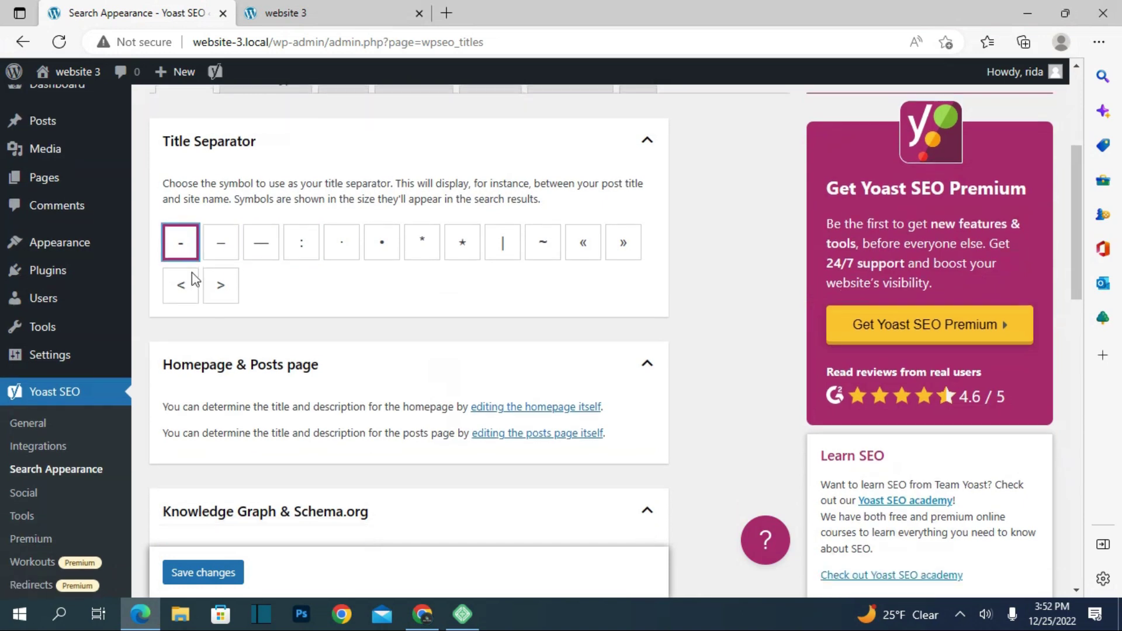
scroll(192, 274, "down", 3)
scroll(192, 272, "down", 3)
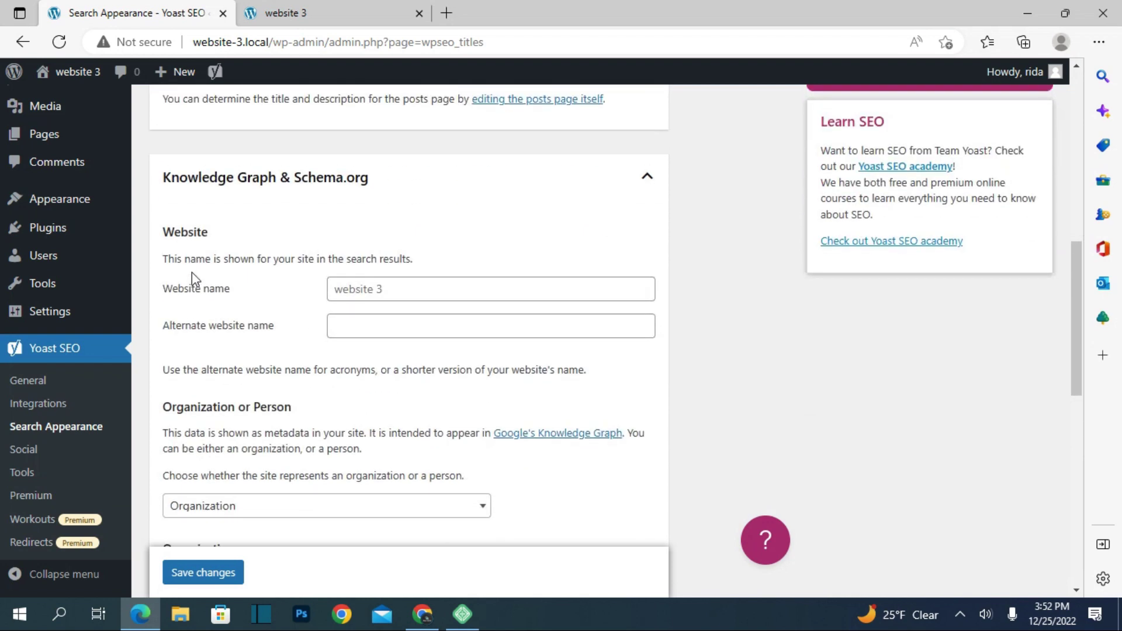
scroll(191, 272, "up", 1)
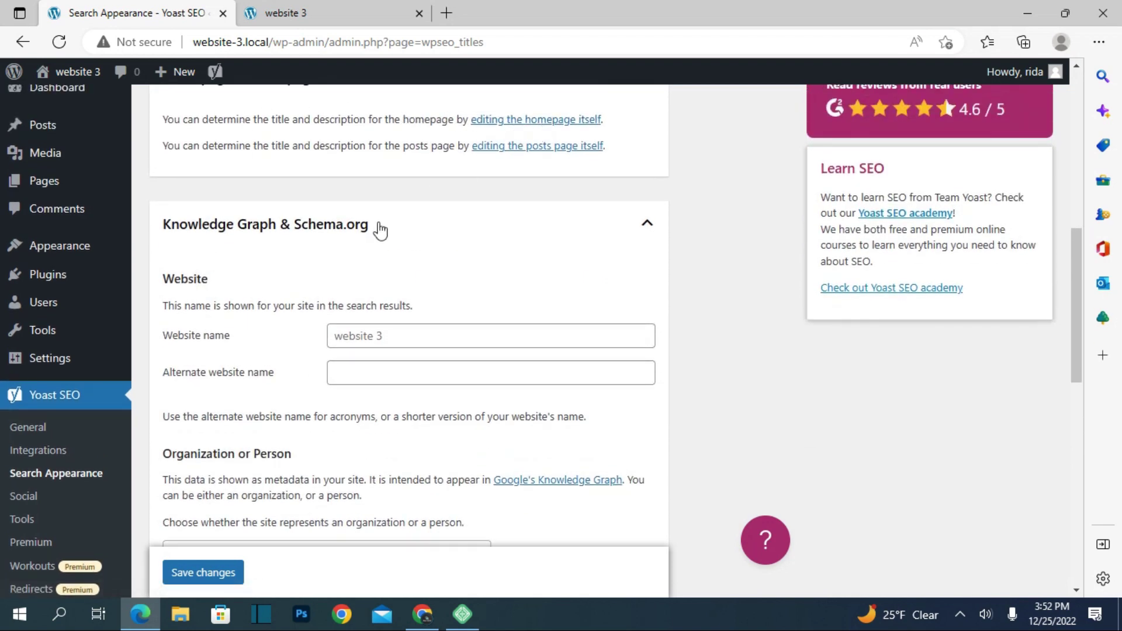
scroll(380, 231, "down", 1)
scroll(380, 231, "down", 3)
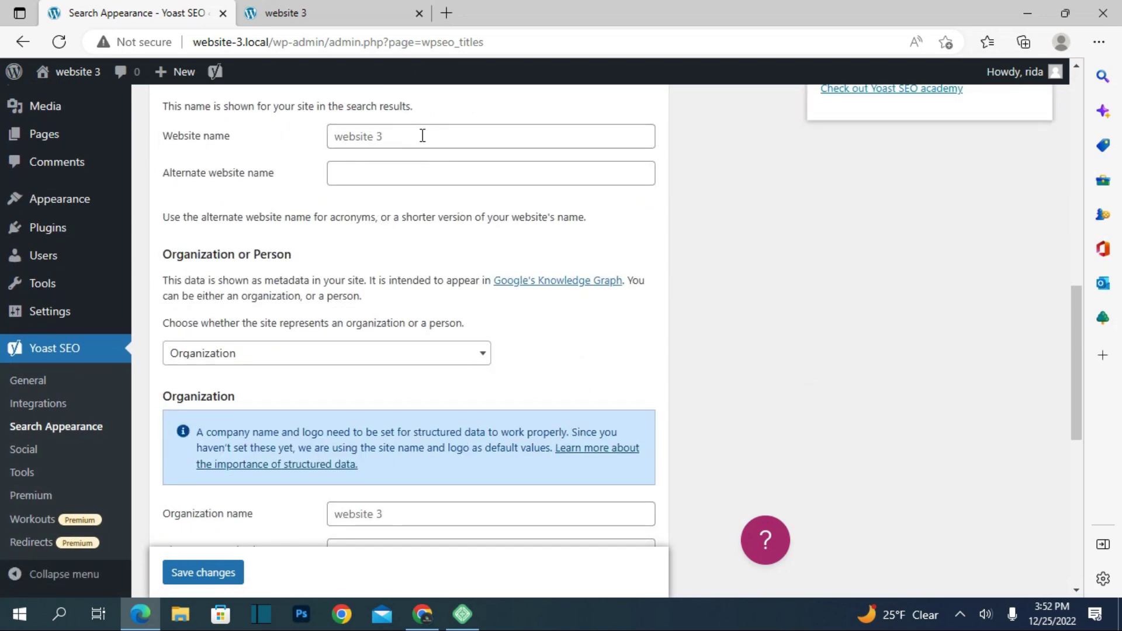
Switch the Knowledge Graph's Organization or Person setting to Person.
left_click(422, 136)
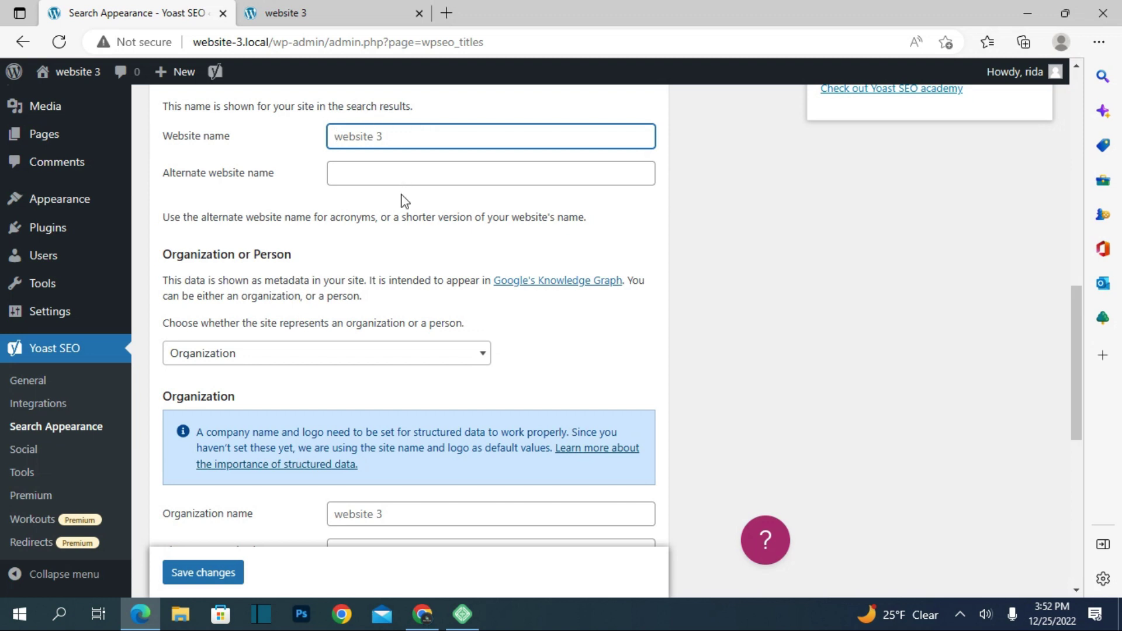
scroll(404, 177, "down", 1)
scroll(404, 177, "down", 2)
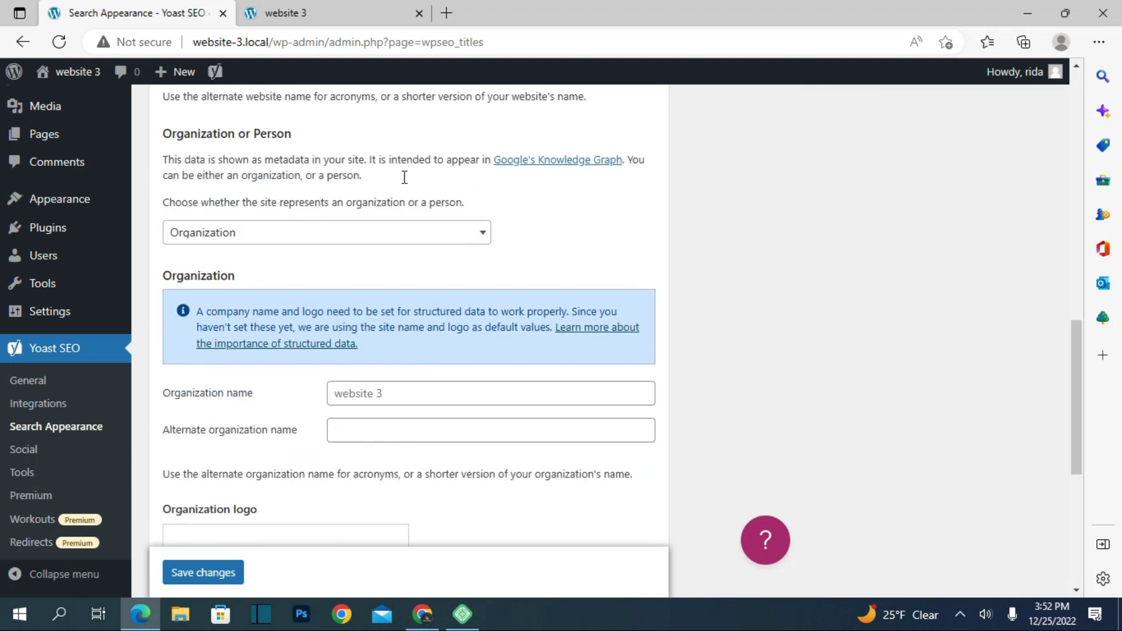
left_click(476, 236)
left_click(457, 273)
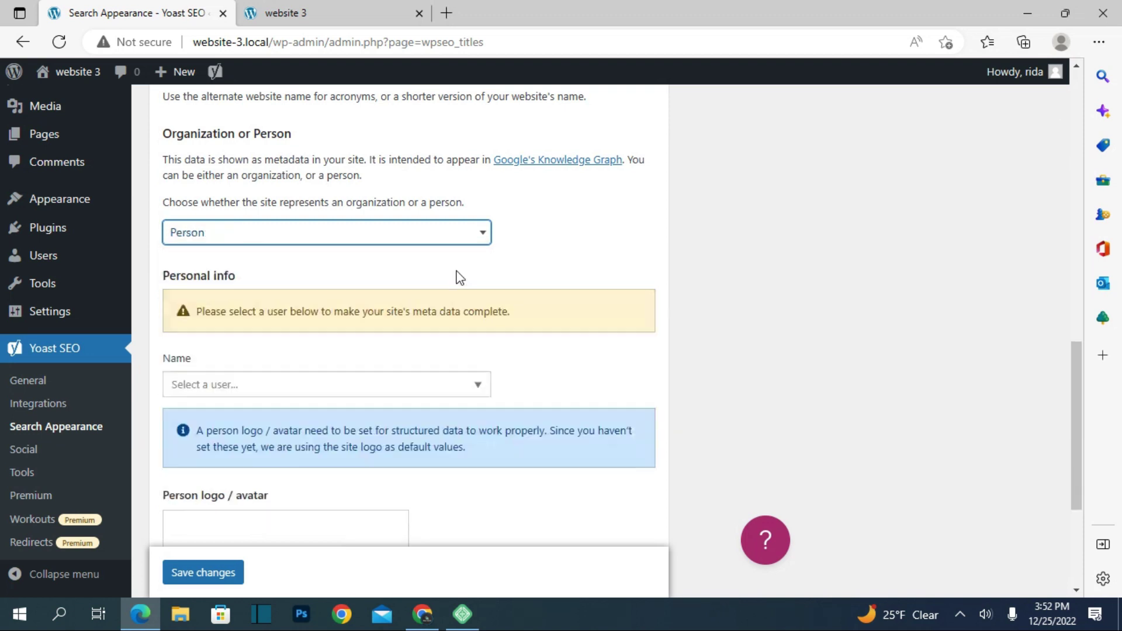
Choose the site's own user as the person in the Name dropdown.
scroll(460, 277, "down", 2)
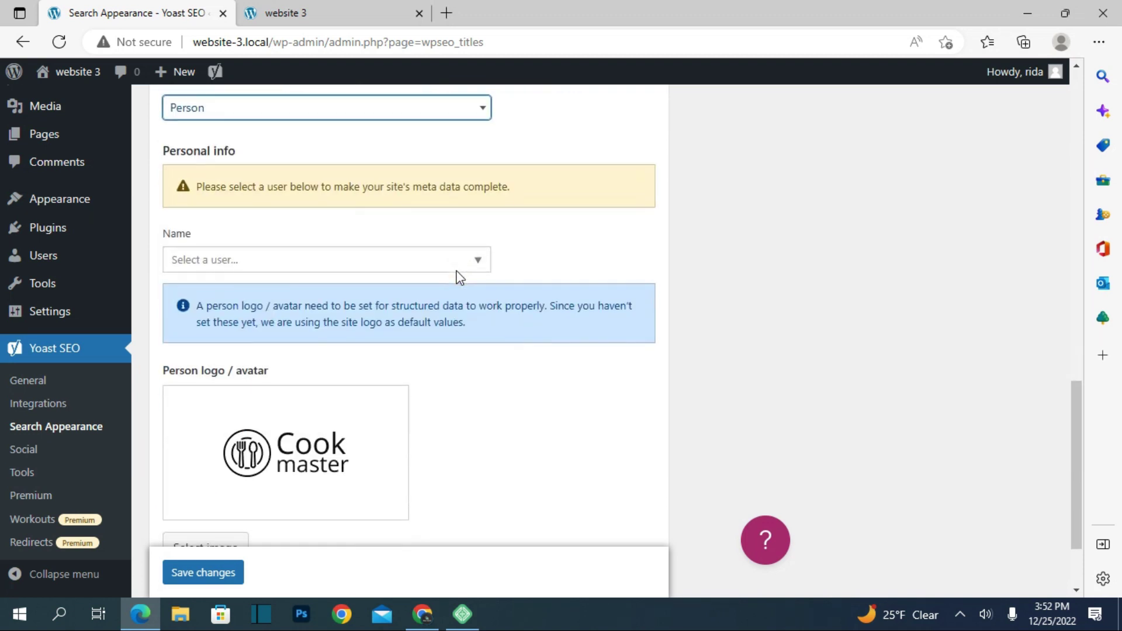
scroll(459, 276, "up", 1)
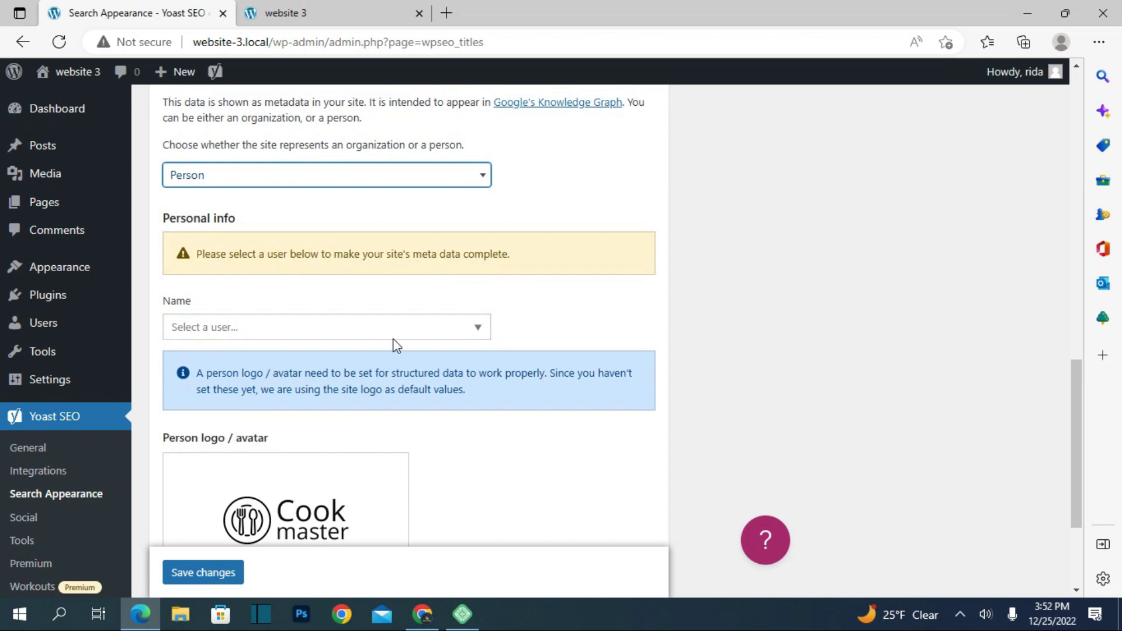
left_click(478, 323)
left_click(444, 355)
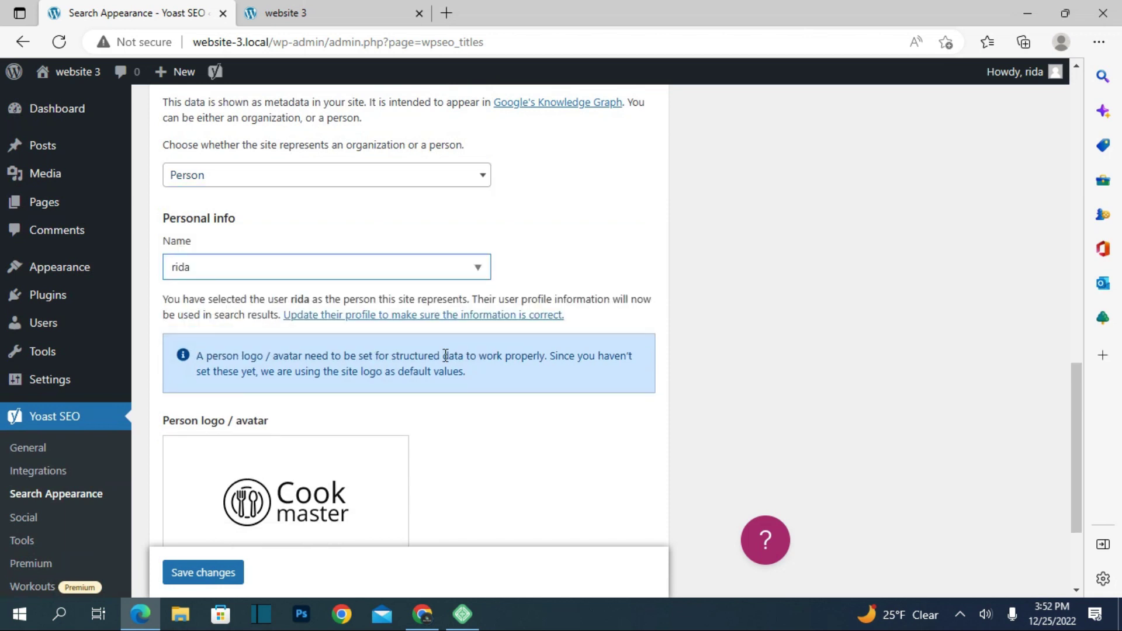
scroll(445, 354, "down", 3)
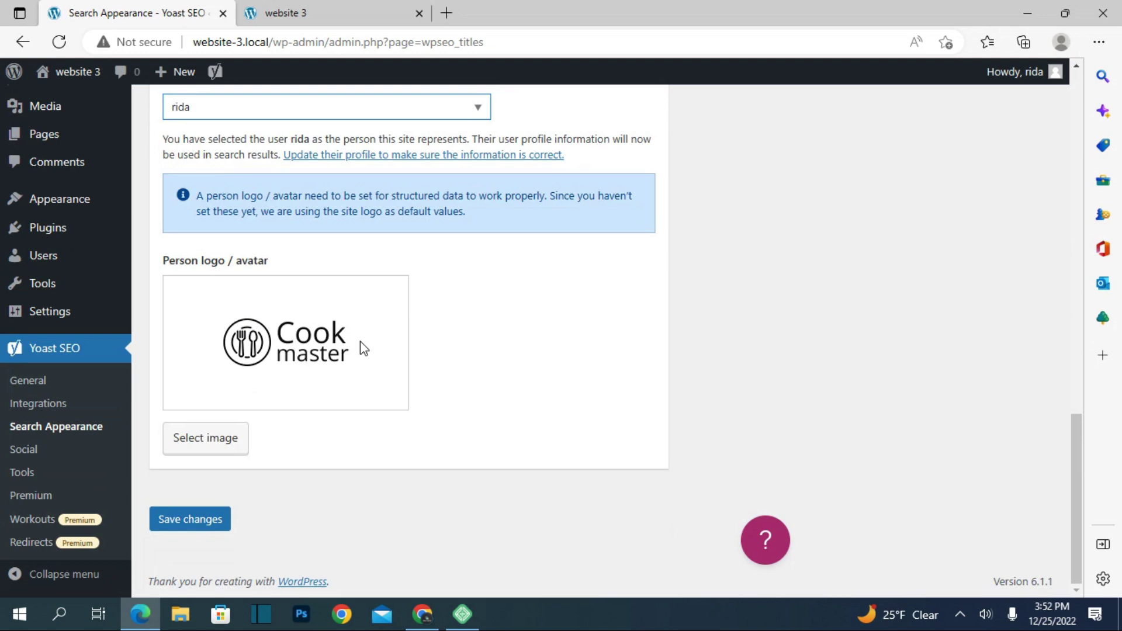
Back out of the person logo picker unchanged and save the Search Appearance settings.
left_click(362, 348)
left_click(504, 355)
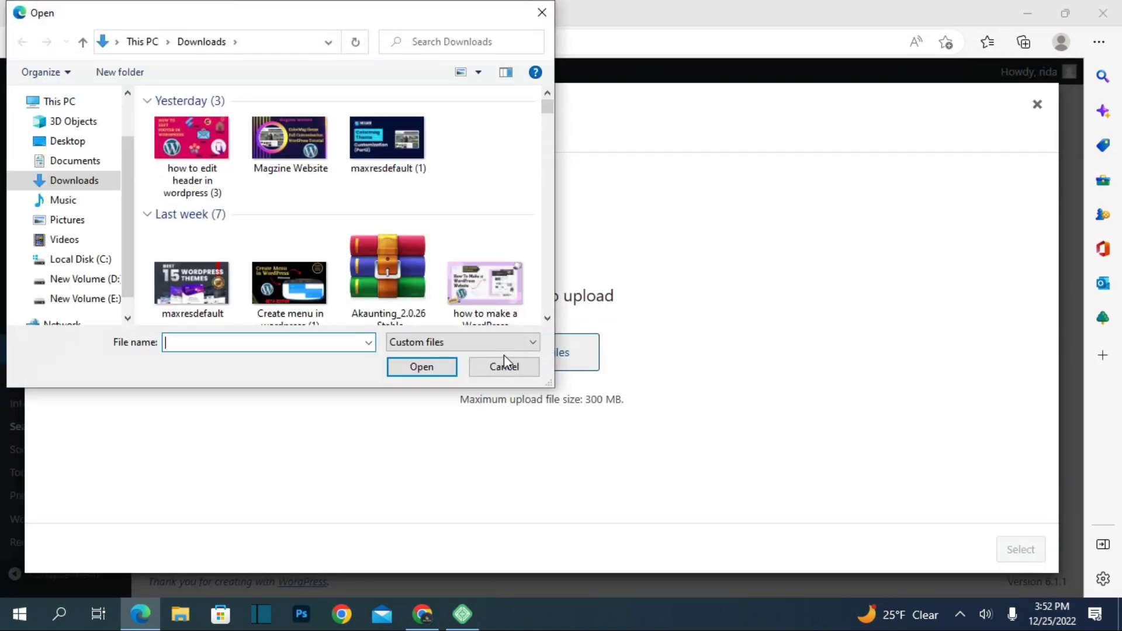
scroll(454, 250, "down", 10)
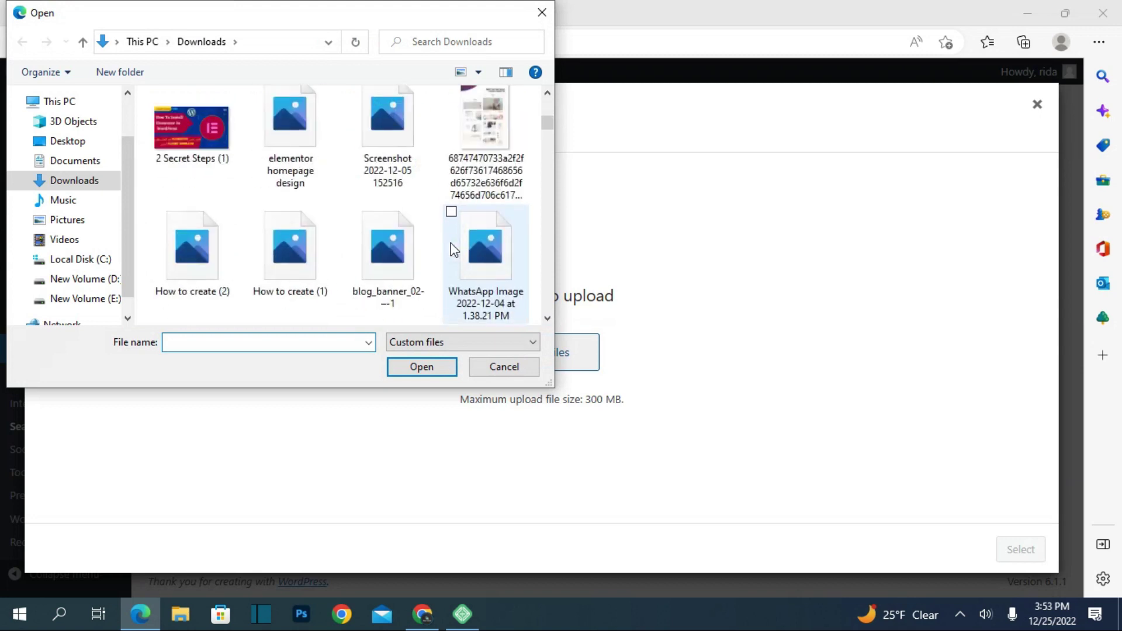
scroll(454, 250, "down", 6)
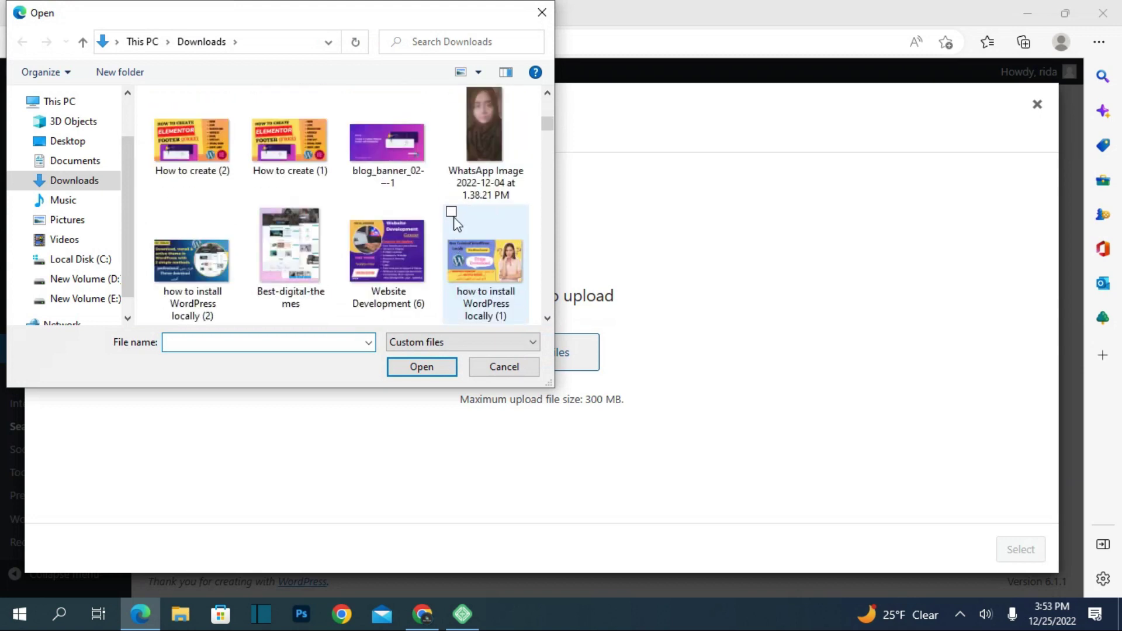
left_click(542, 12)
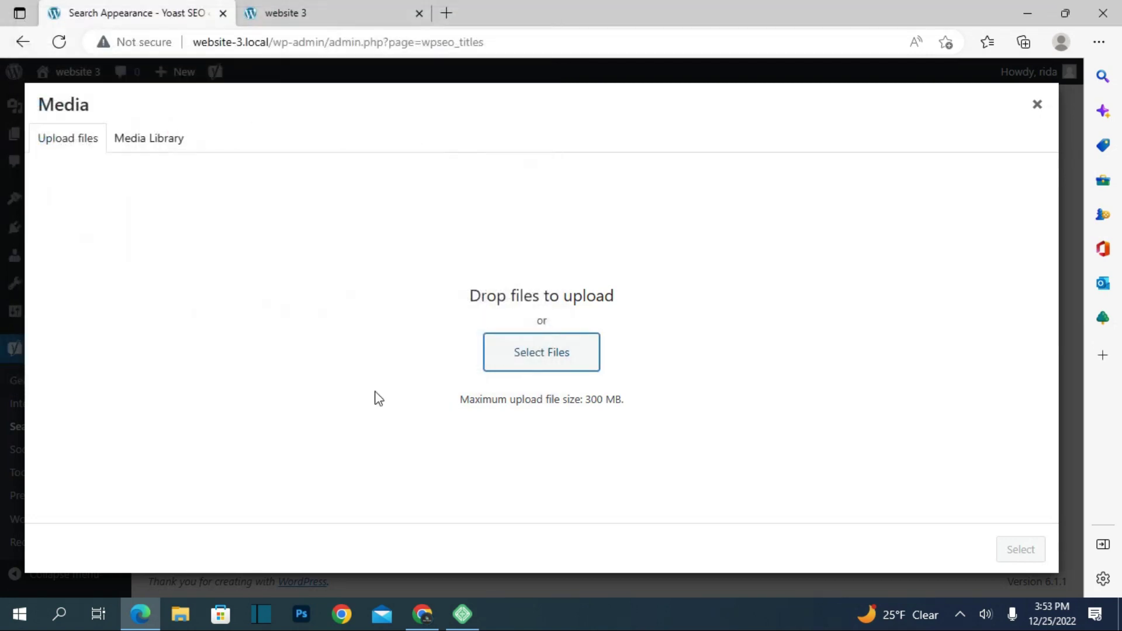
left_click(1036, 108)
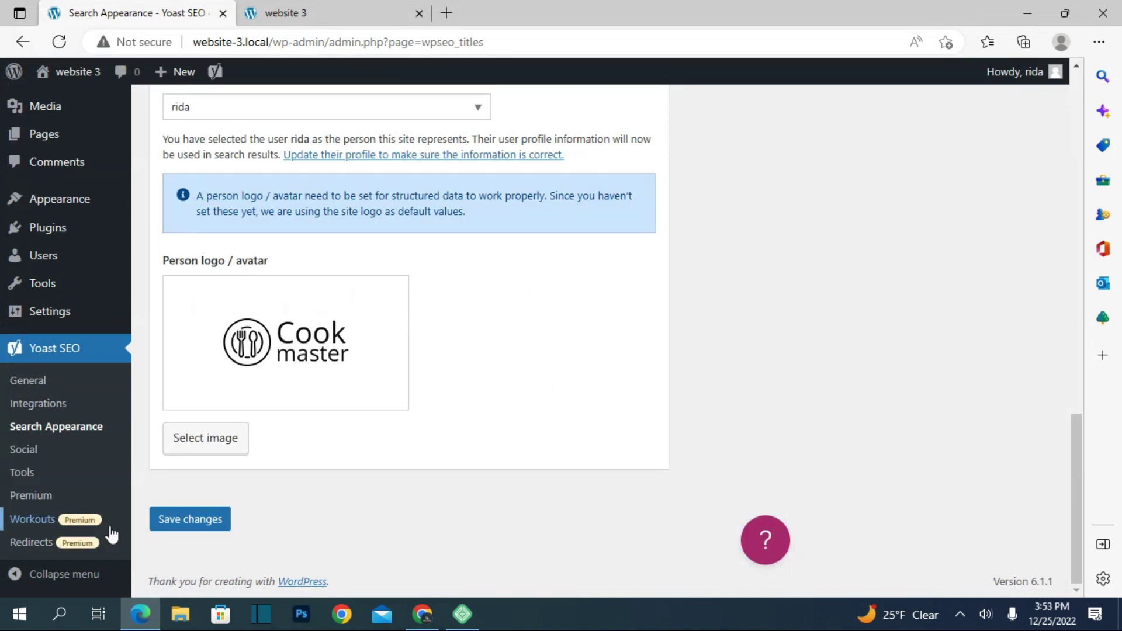
left_click(170, 519)
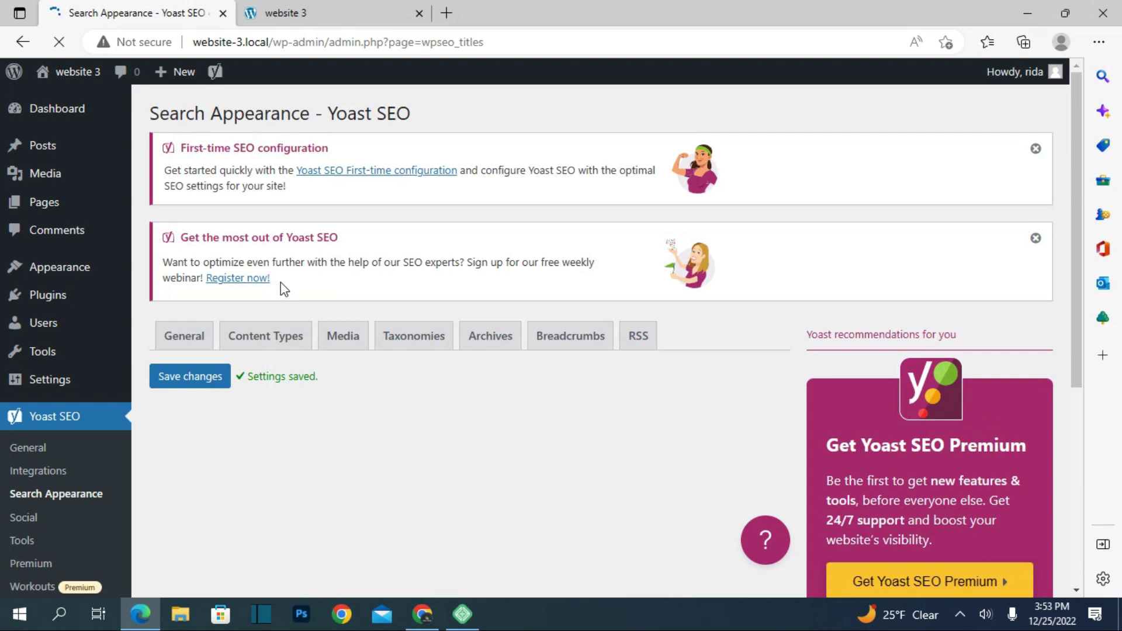
left_click(274, 350)
scroll(321, 392, "down", 5)
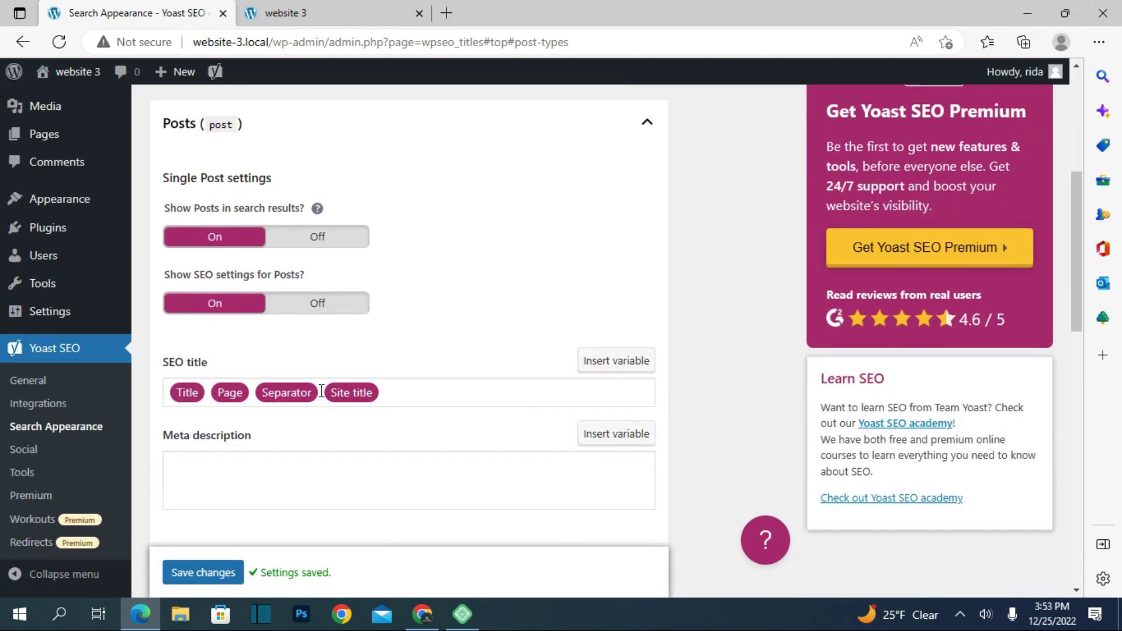
scroll(411, 278, "down", 3)
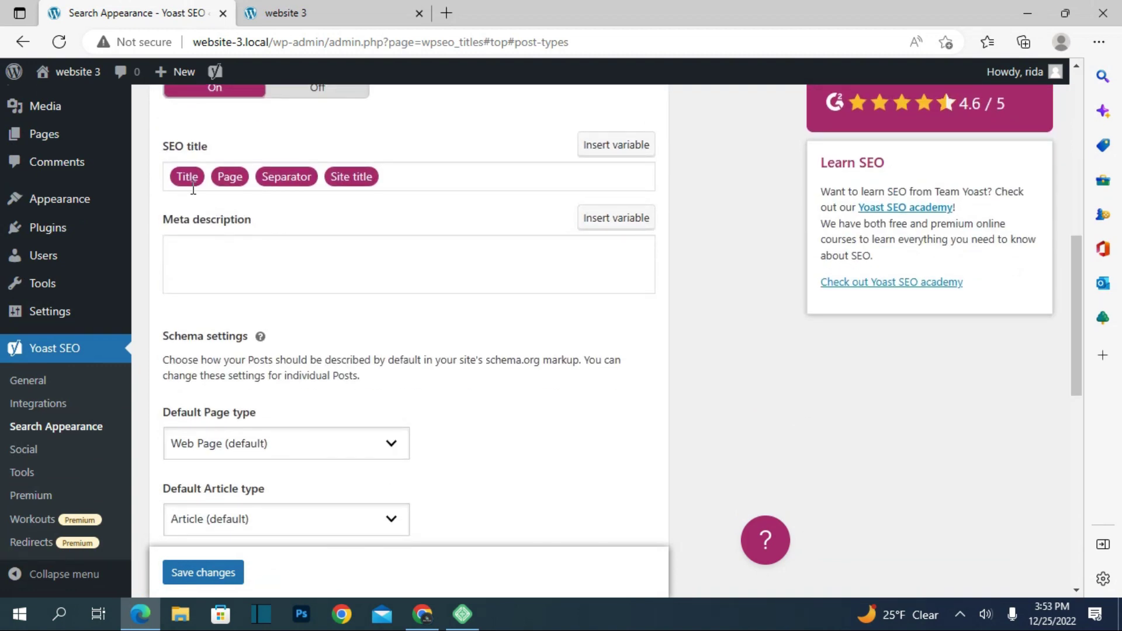
left_click(205, 268)
scroll(205, 268, "down", 2)
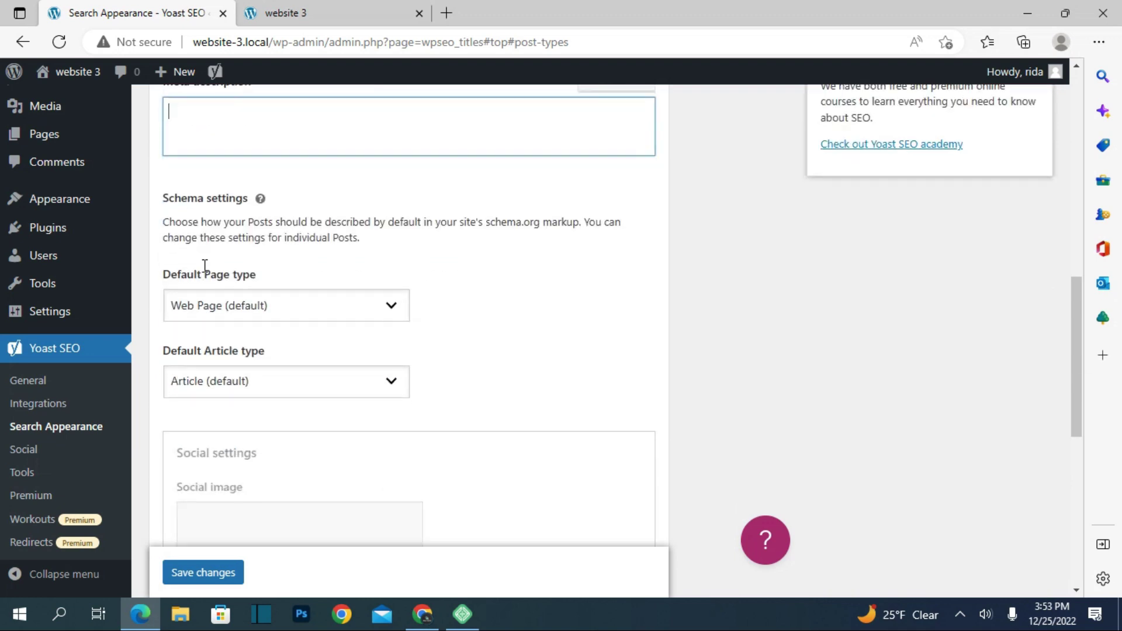
scroll(296, 471, "down", 3)
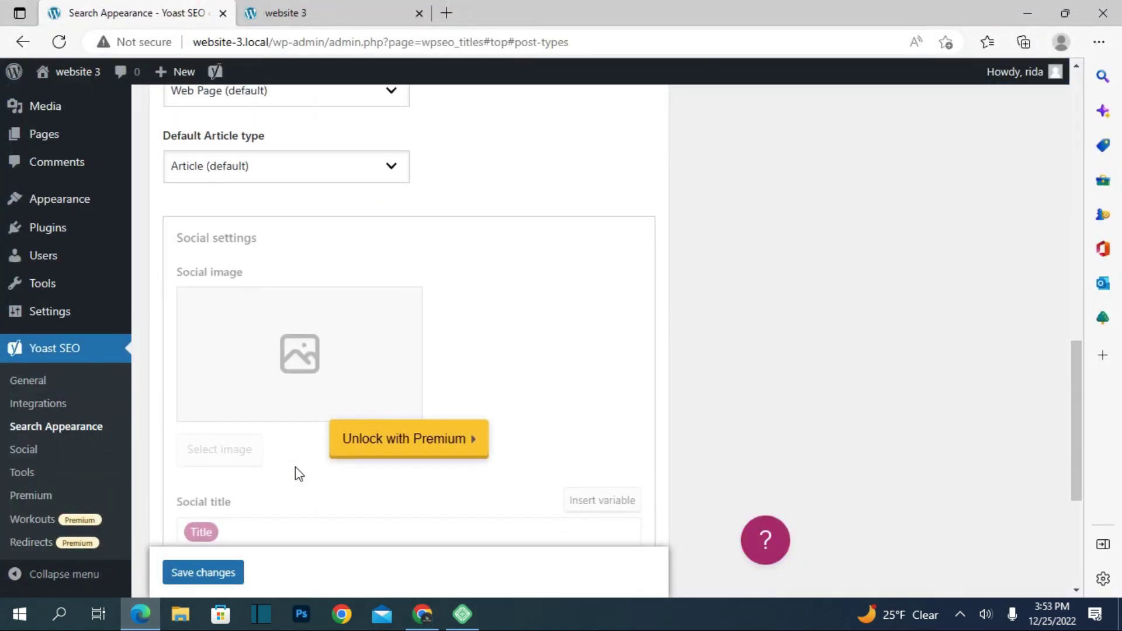
scroll(299, 474, "down", 4)
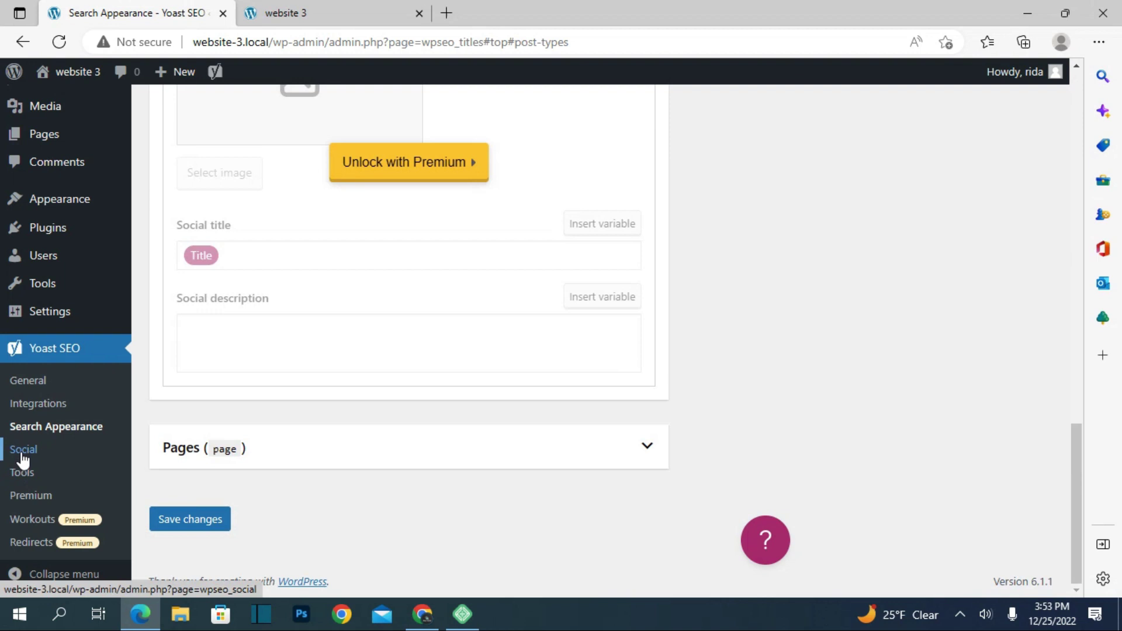
Open Yoast Social settings and read the Accounts tab's notice about representing a Person.
left_click(22, 456)
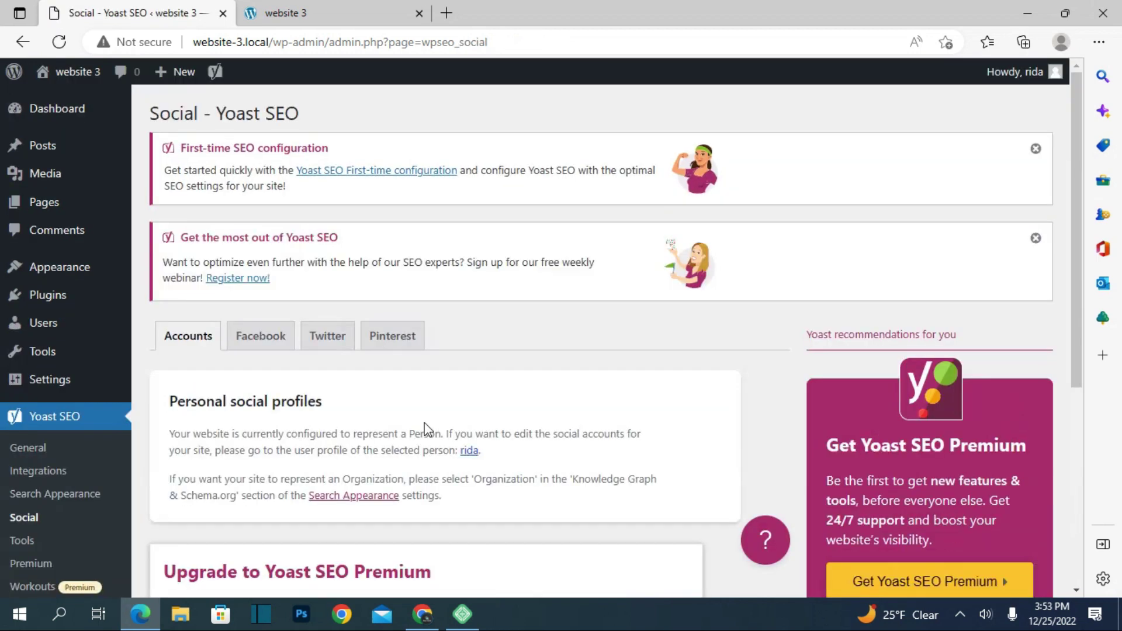
left_click_drag(425, 434, 175, 140)
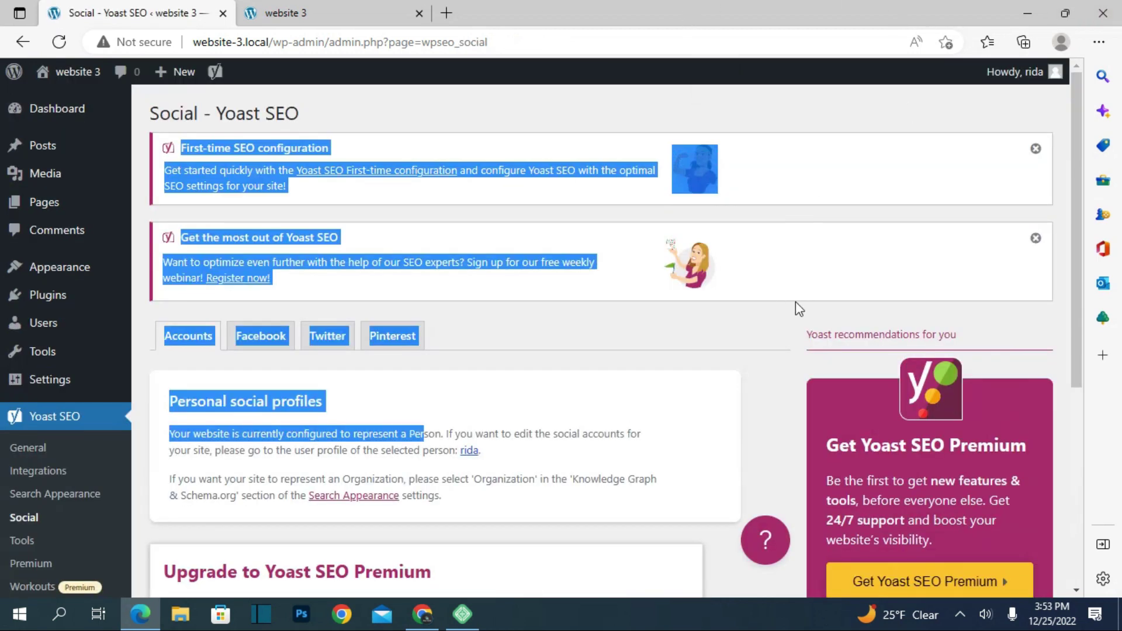
left_click(594, 427)
scroll(593, 428, "down", 5)
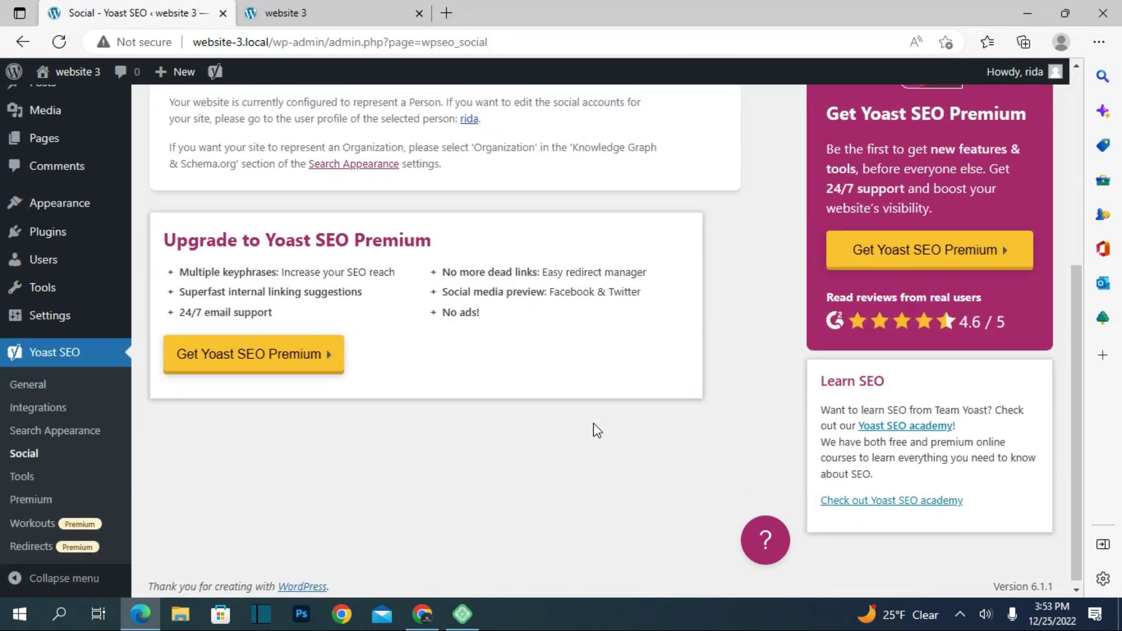
scroll(594, 430, "up", 5)
Review the Facebook and Twitter tabs, confirming Open Graph and Twitter card meta data are enabled.
left_click(268, 210)
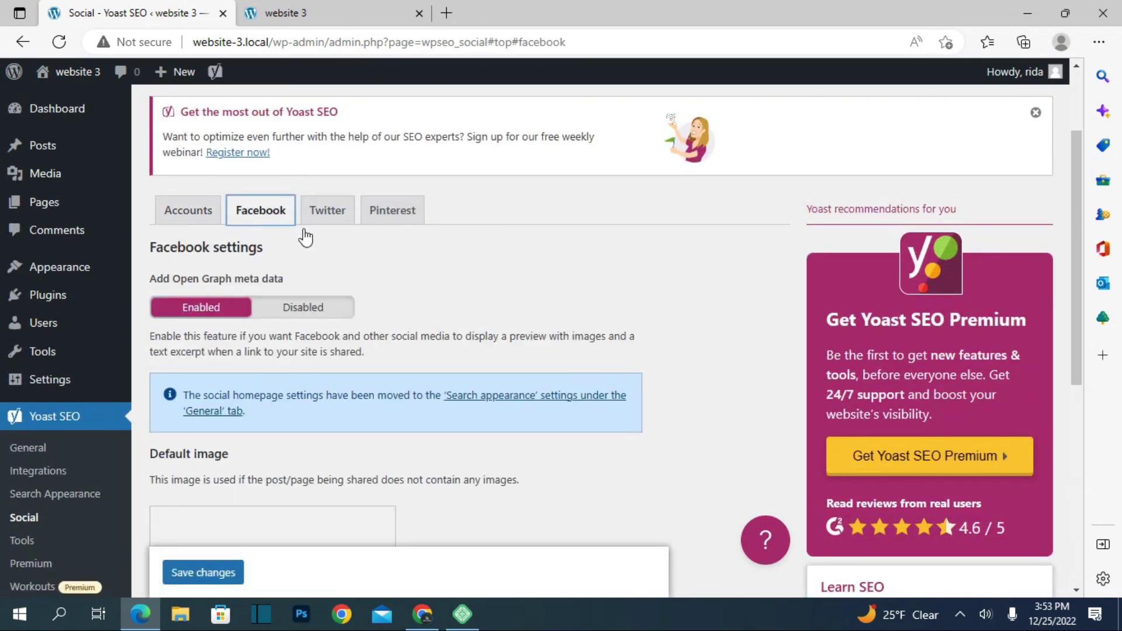
scroll(426, 314, "down", 6)
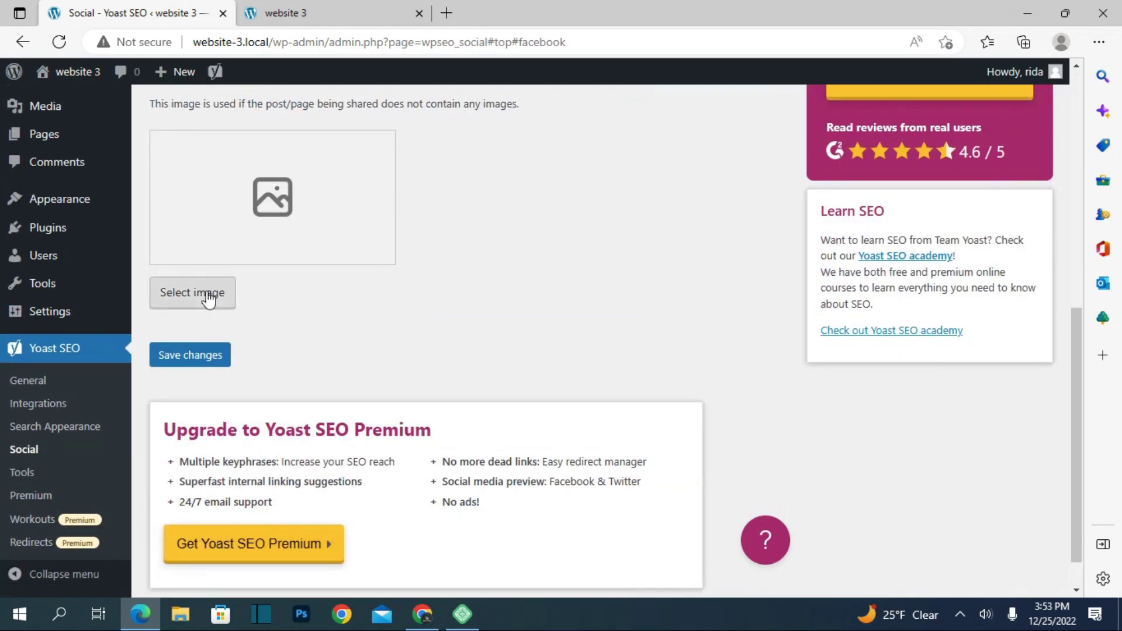
scroll(209, 296, "up", 1)
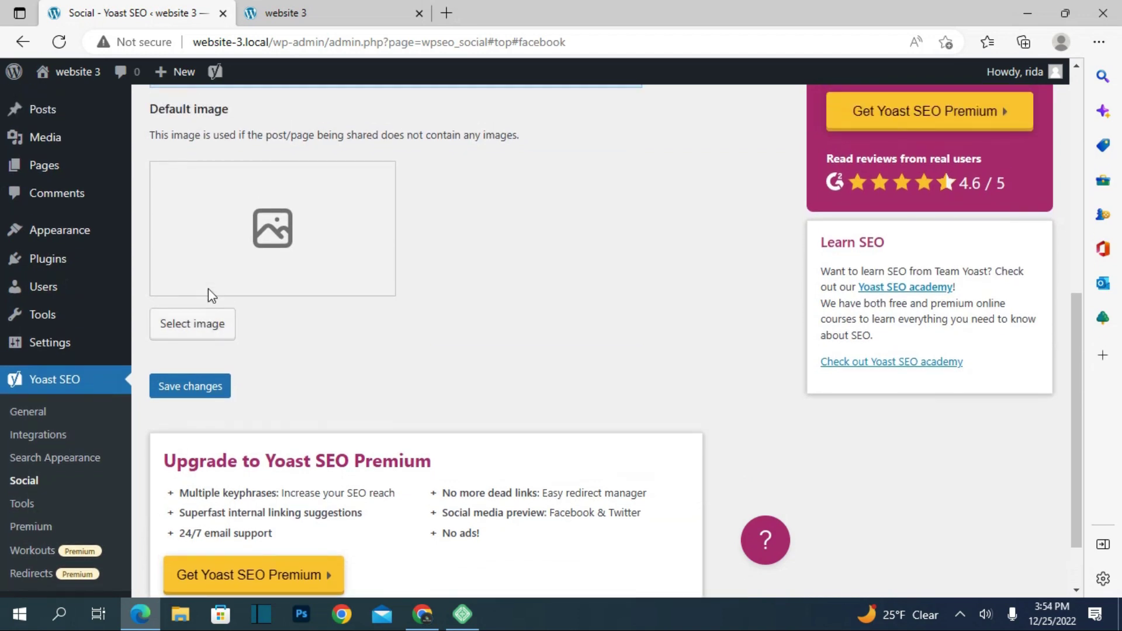
scroll(208, 288, "up", 3)
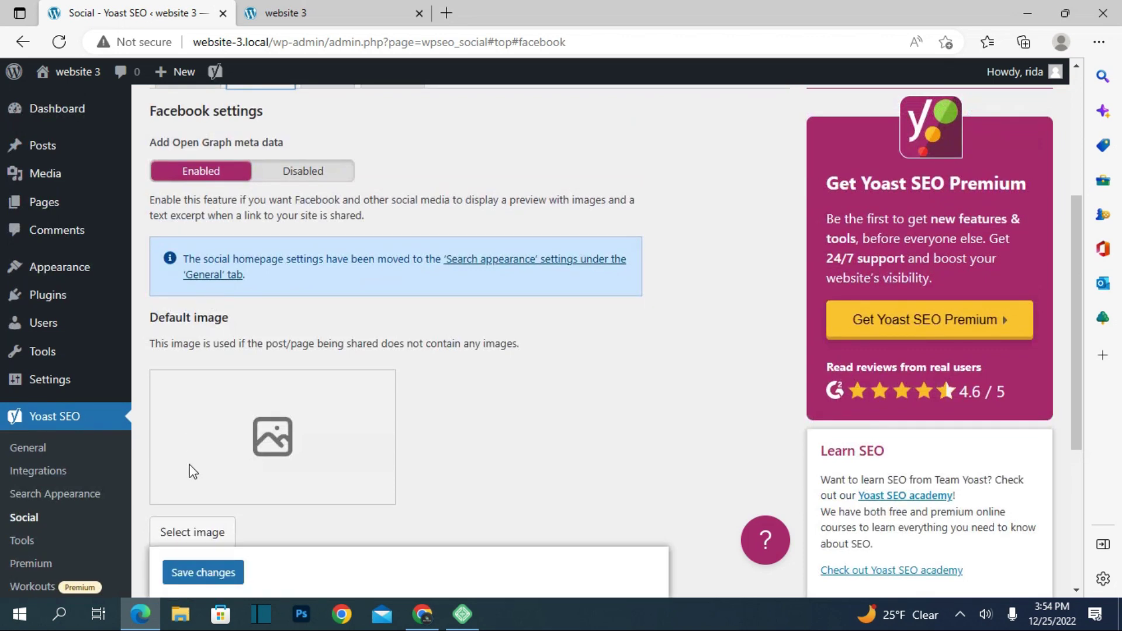
scroll(287, 324, "up", 1)
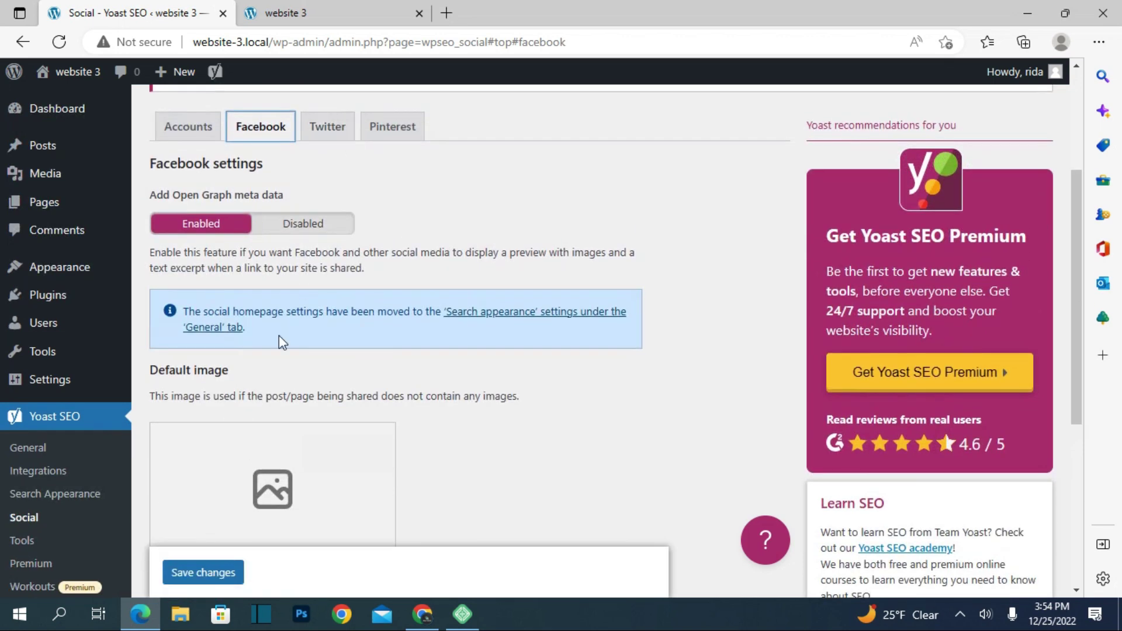
scroll(279, 335, "down", 4)
scroll(279, 343, "up", 3)
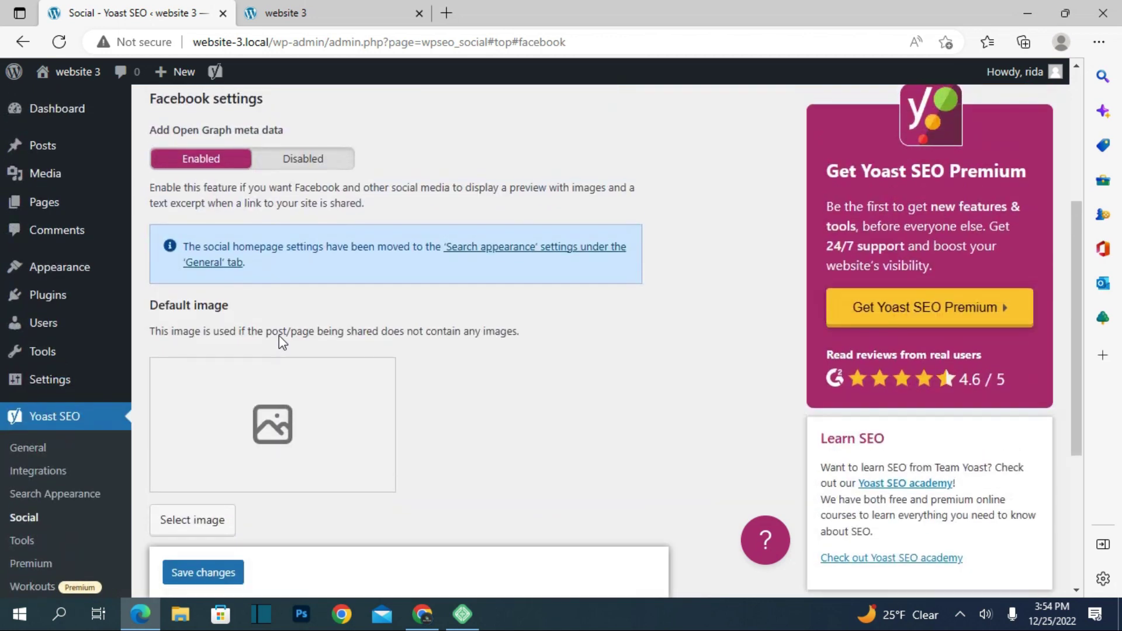
scroll(280, 337, "up", 1)
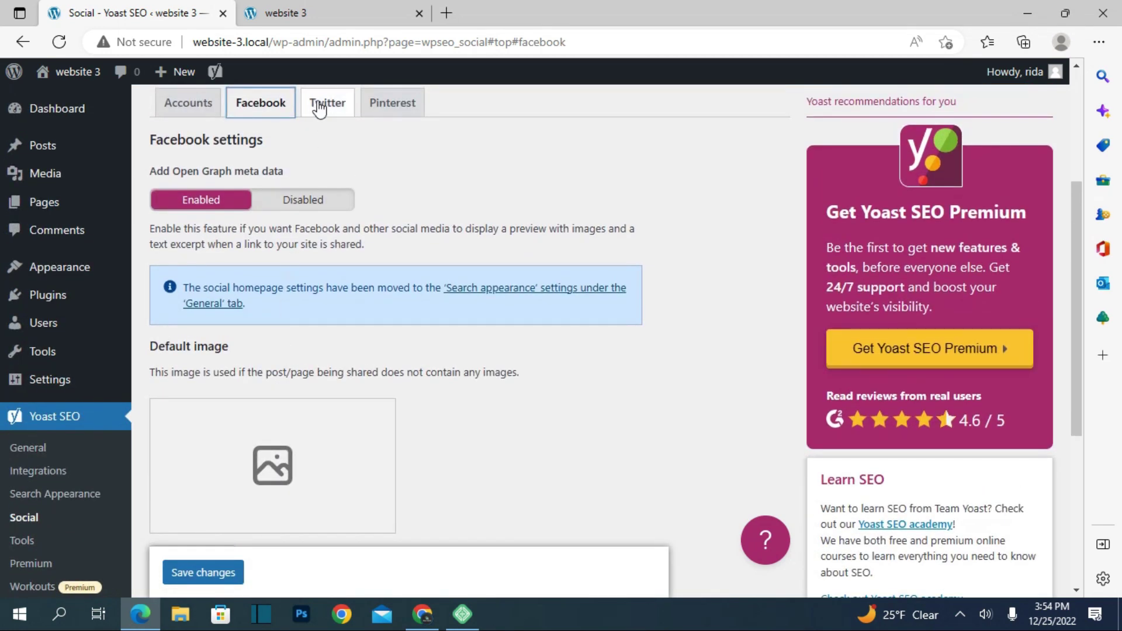
left_click(319, 106)
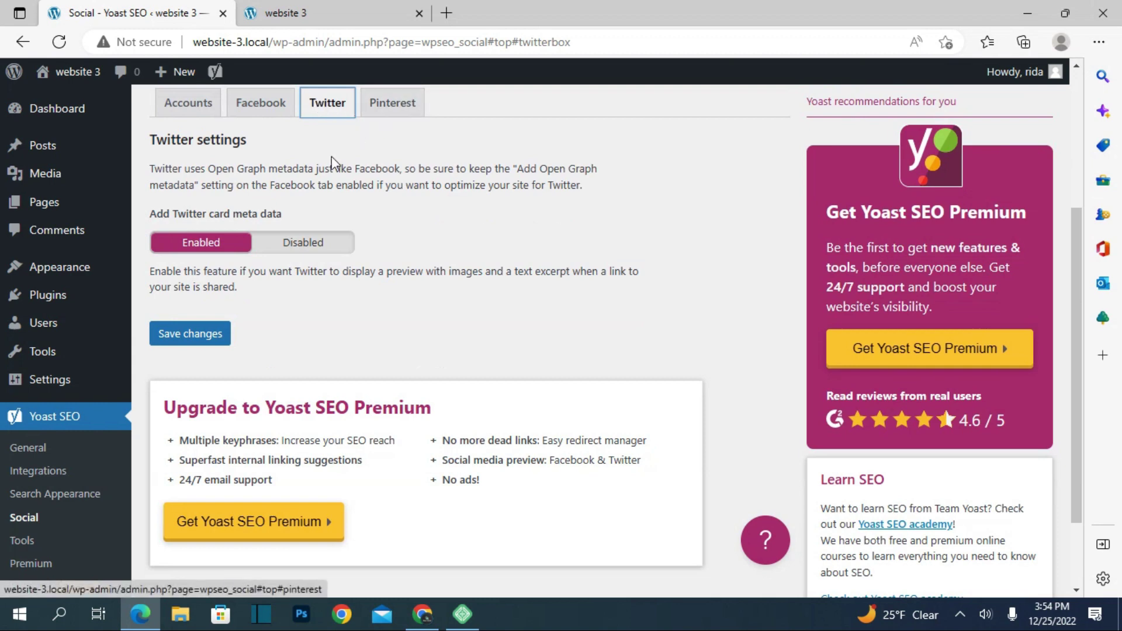
scroll(100, 283, "down", 2)
Bring up the Yoast Tools page and scroll through its contents.
left_click(9, 474)
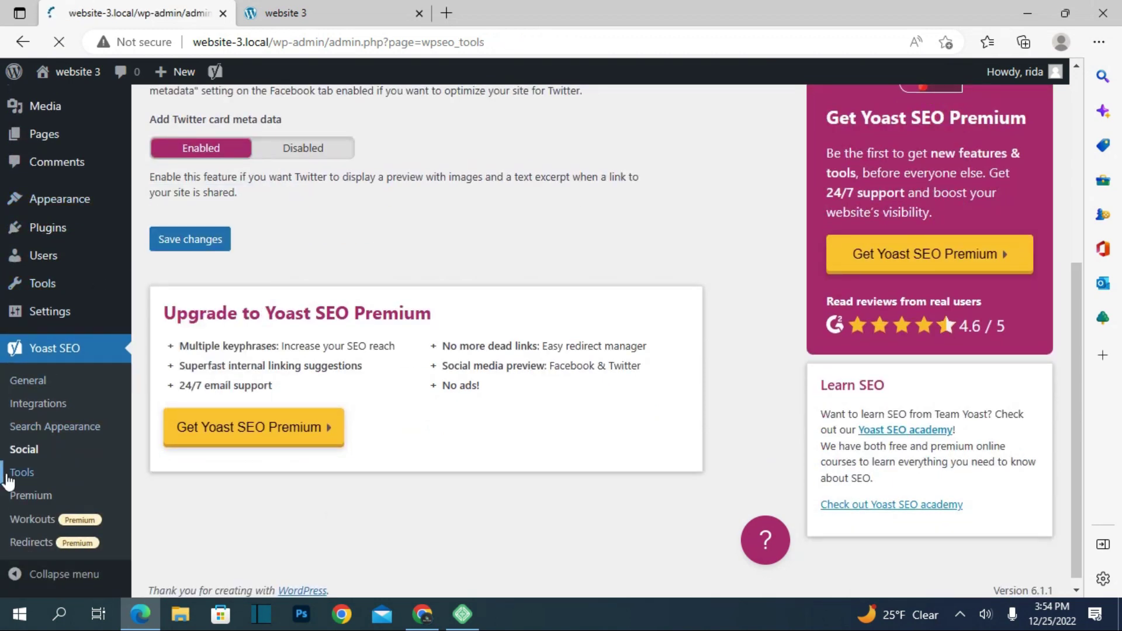
scroll(269, 369, "down", 5)
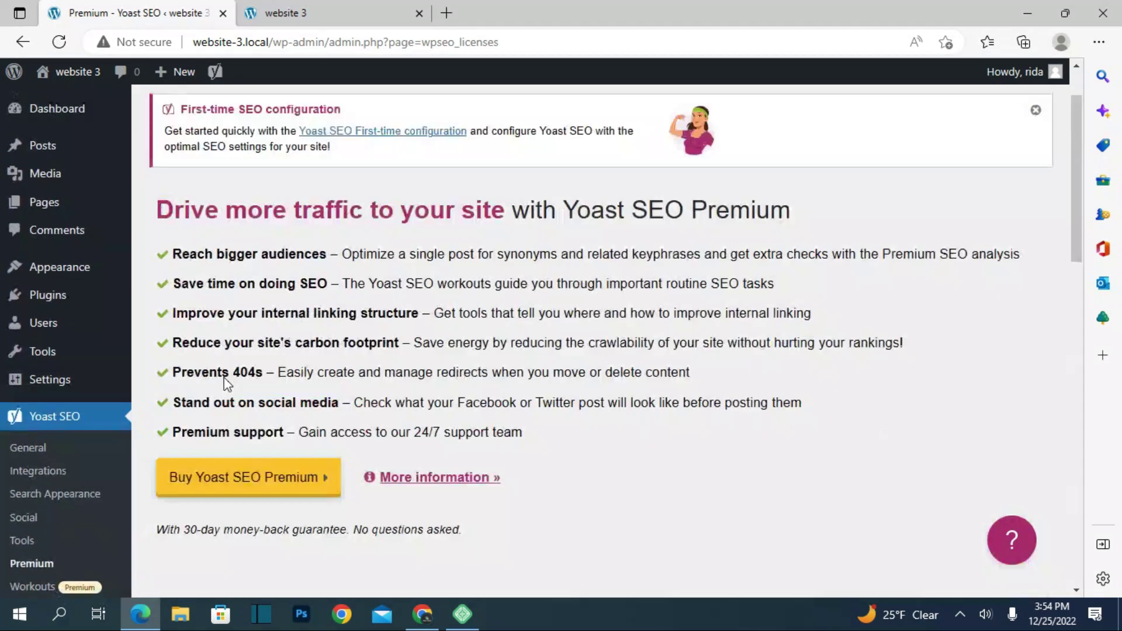
scroll(223, 377, "up", 1)
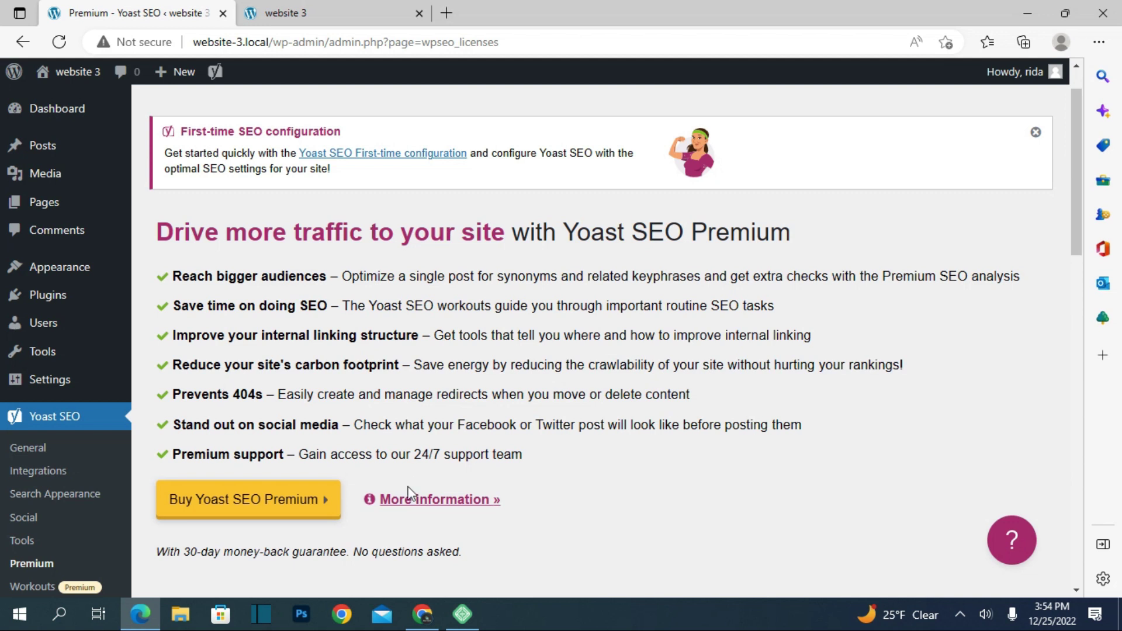
Return to the 'download yoast seo' Google results and follow the Yoast SEO plugin ad.
left_click(422, 614)
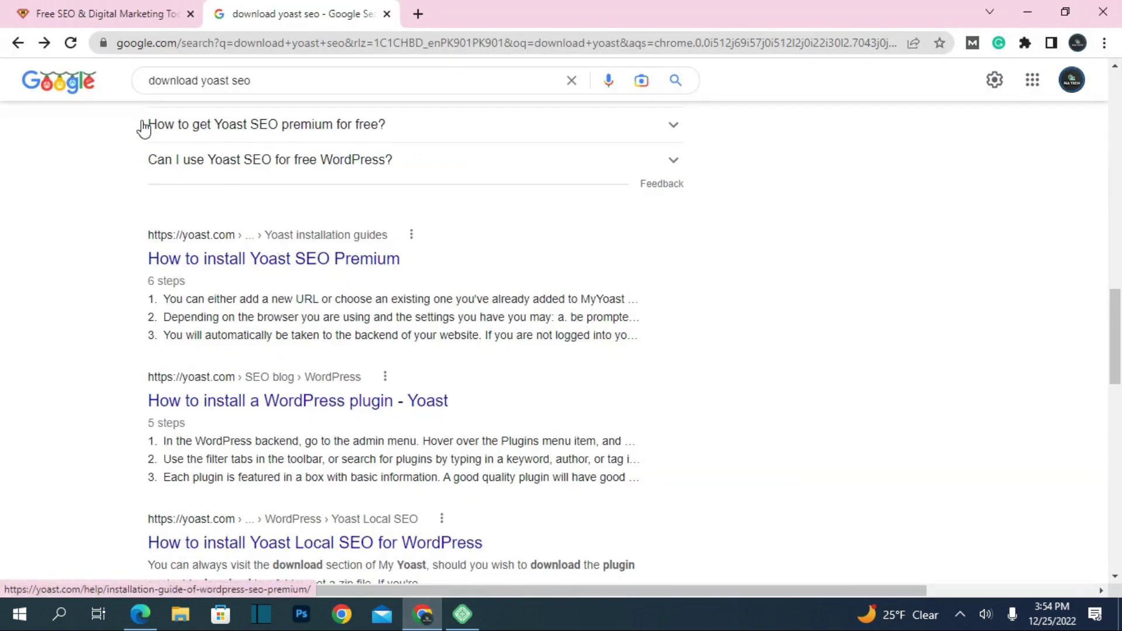
scroll(310, 271, "up", 8)
scroll(306, 284, "up", 7)
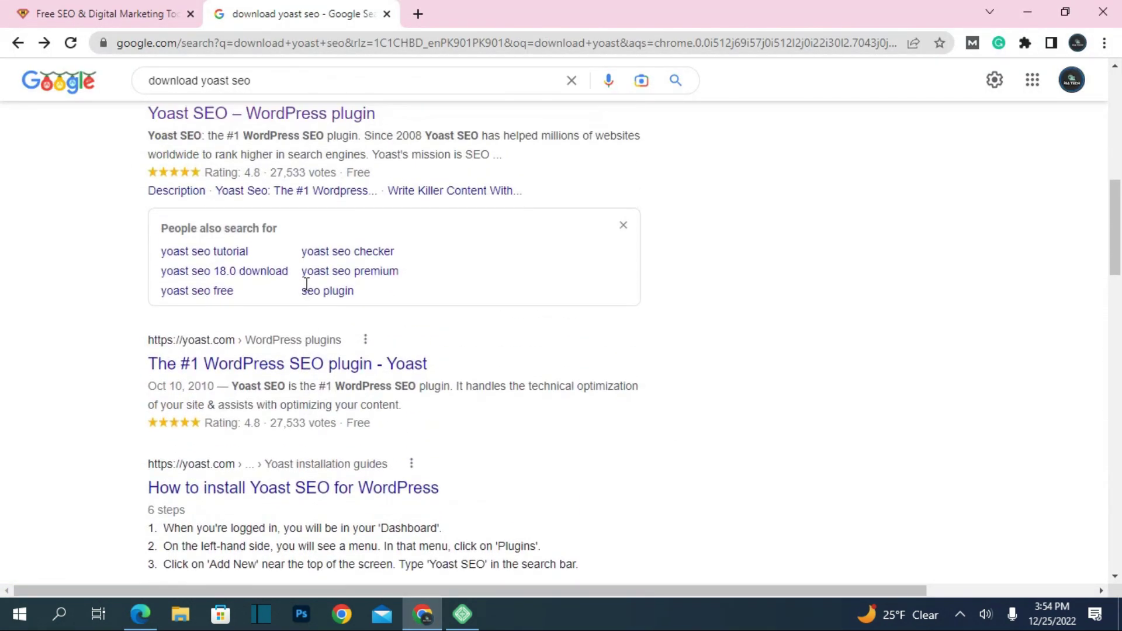
scroll(282, 306, "up", 5)
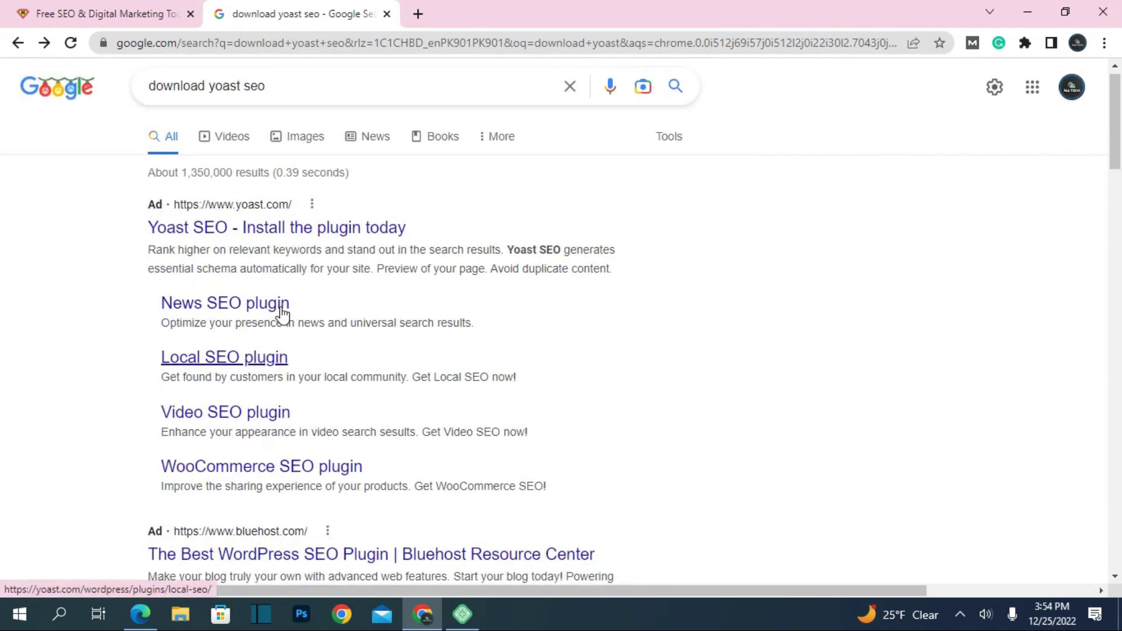
left_click(283, 228)
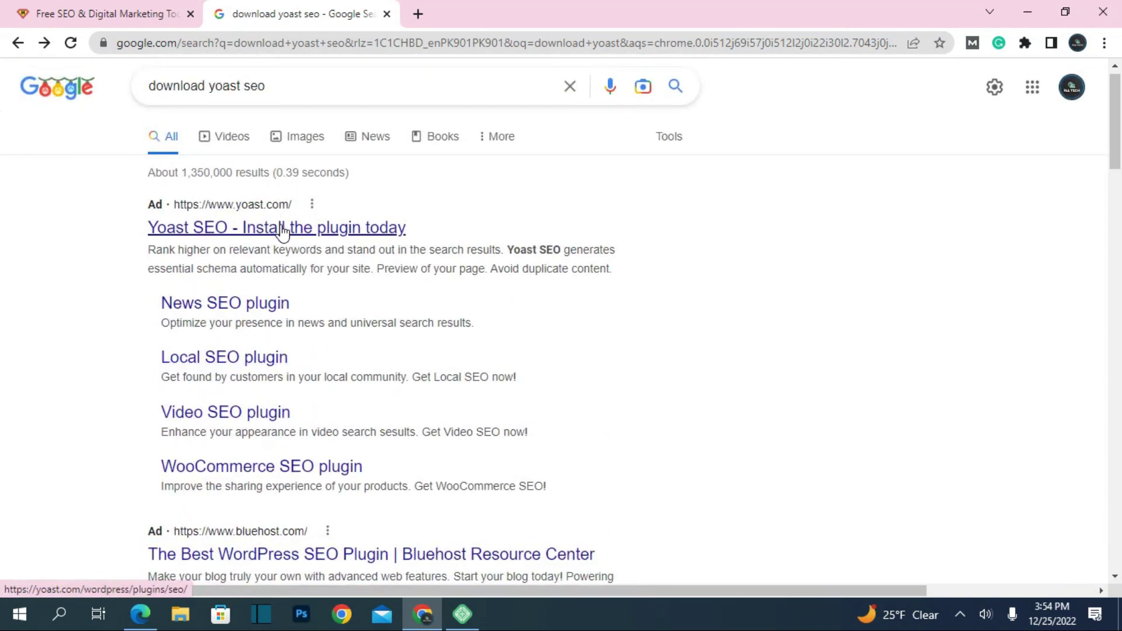
Start the free wordpress-seo.19.13.zip download, cancel it, and close the download bar.
scroll(281, 226, "down", 5)
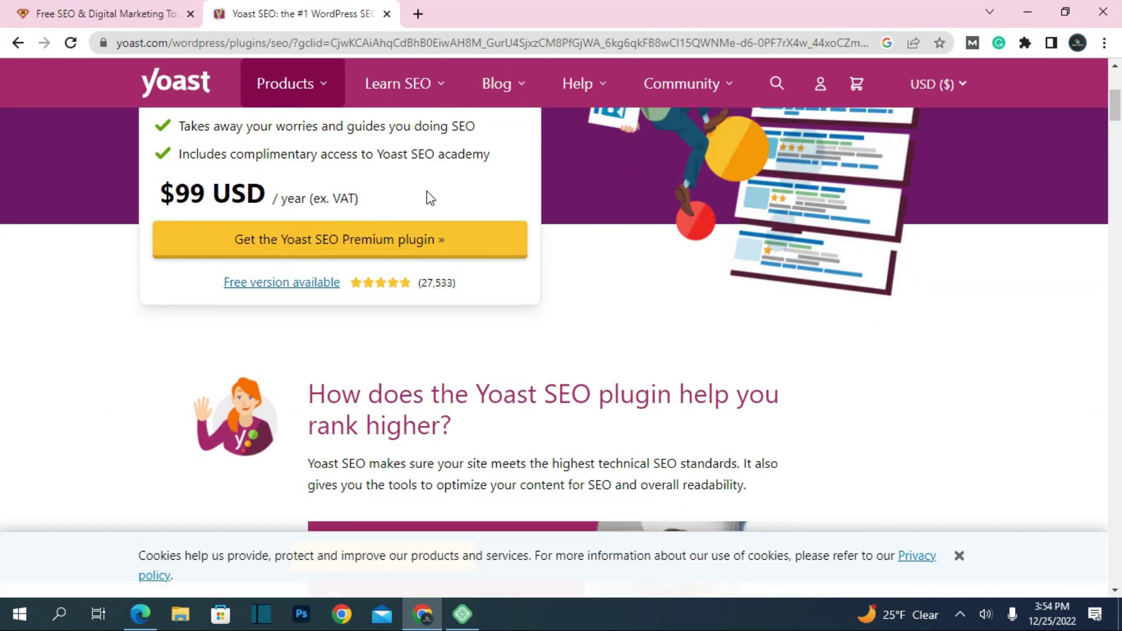
left_click(260, 282)
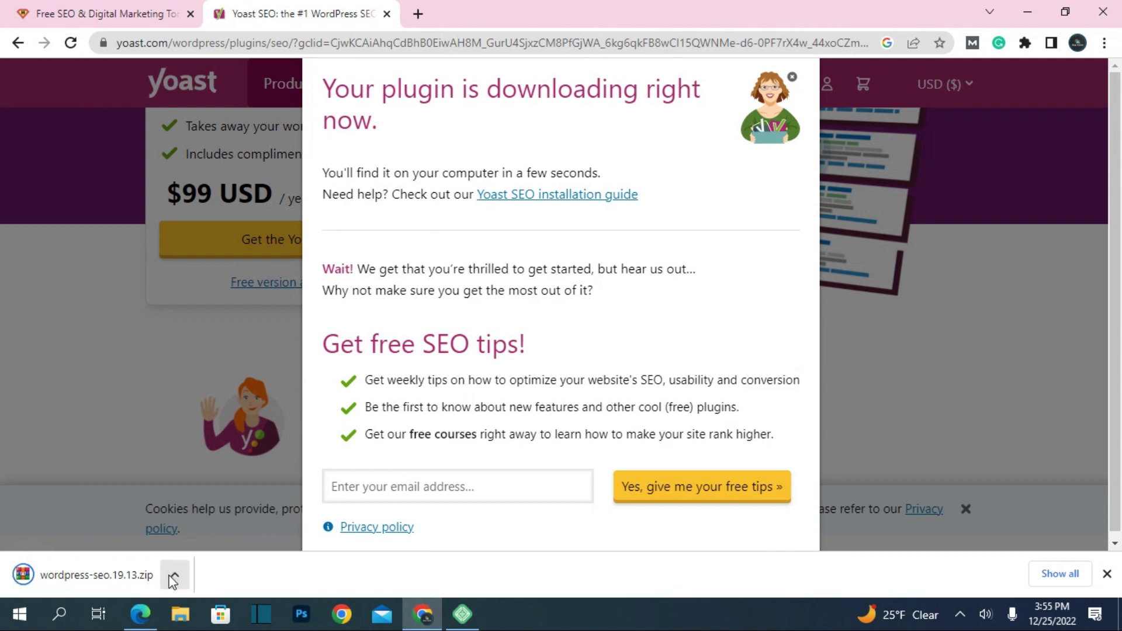
left_click(174, 579)
left_click(201, 547)
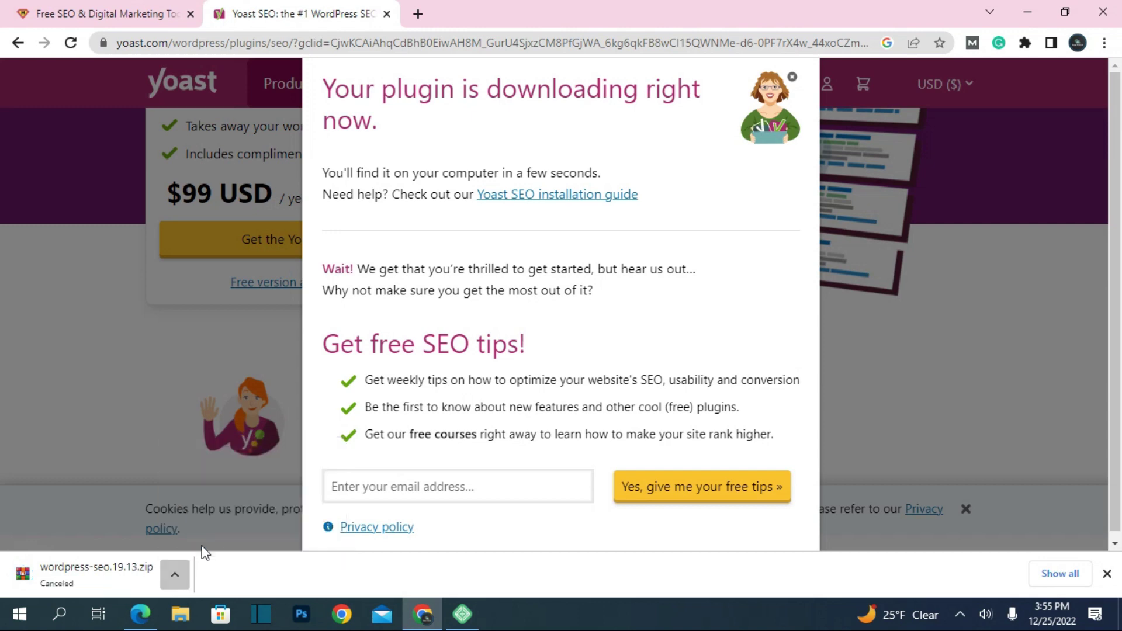
left_click(1107, 574)
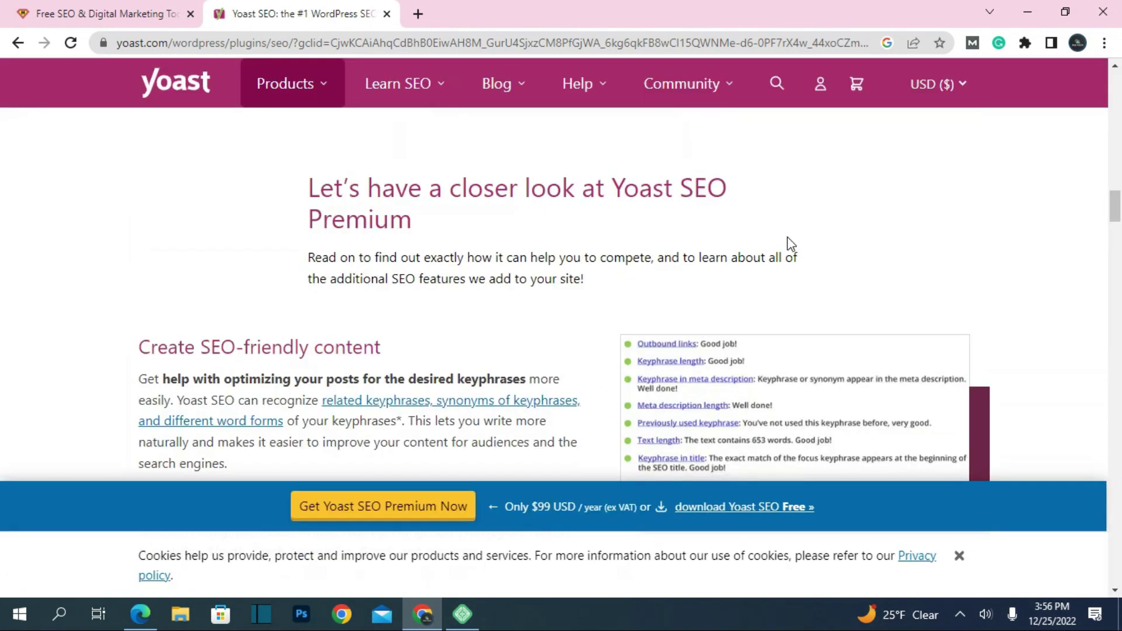